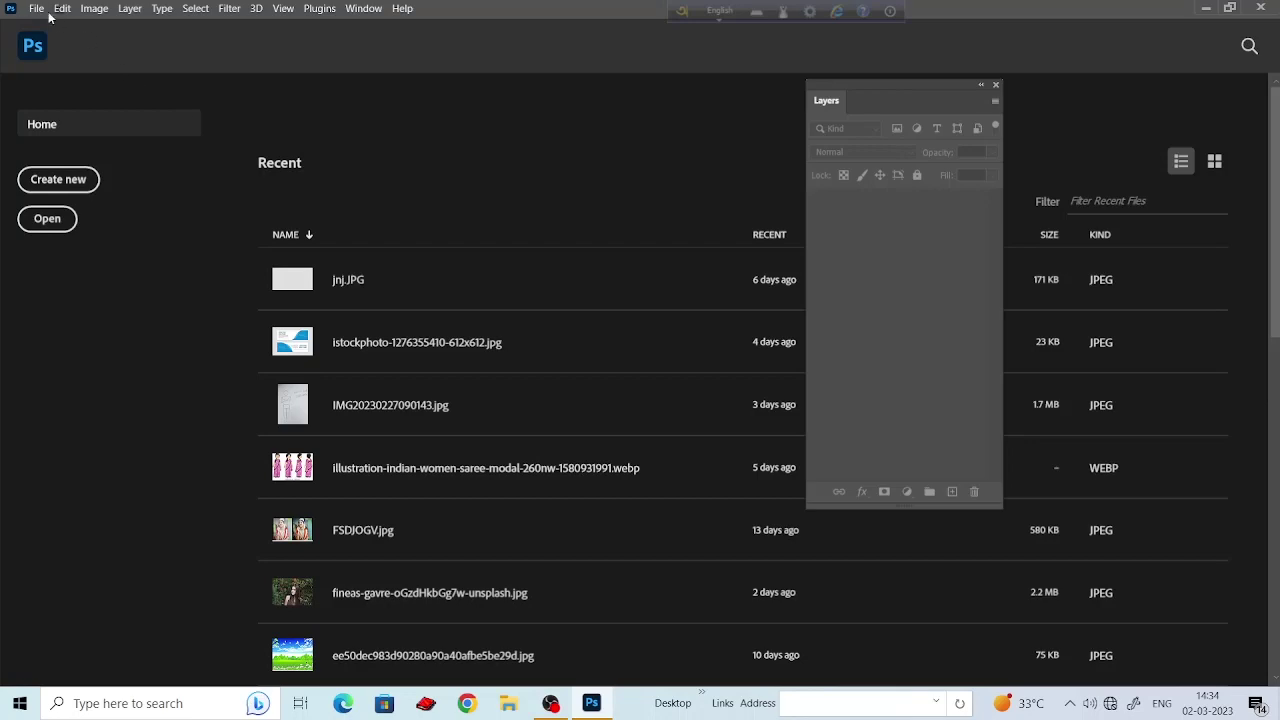
Open the school-uniform boy and kurta boy images from Downloads together as two documents.
left_click(36, 9)
left_click(60, 42)
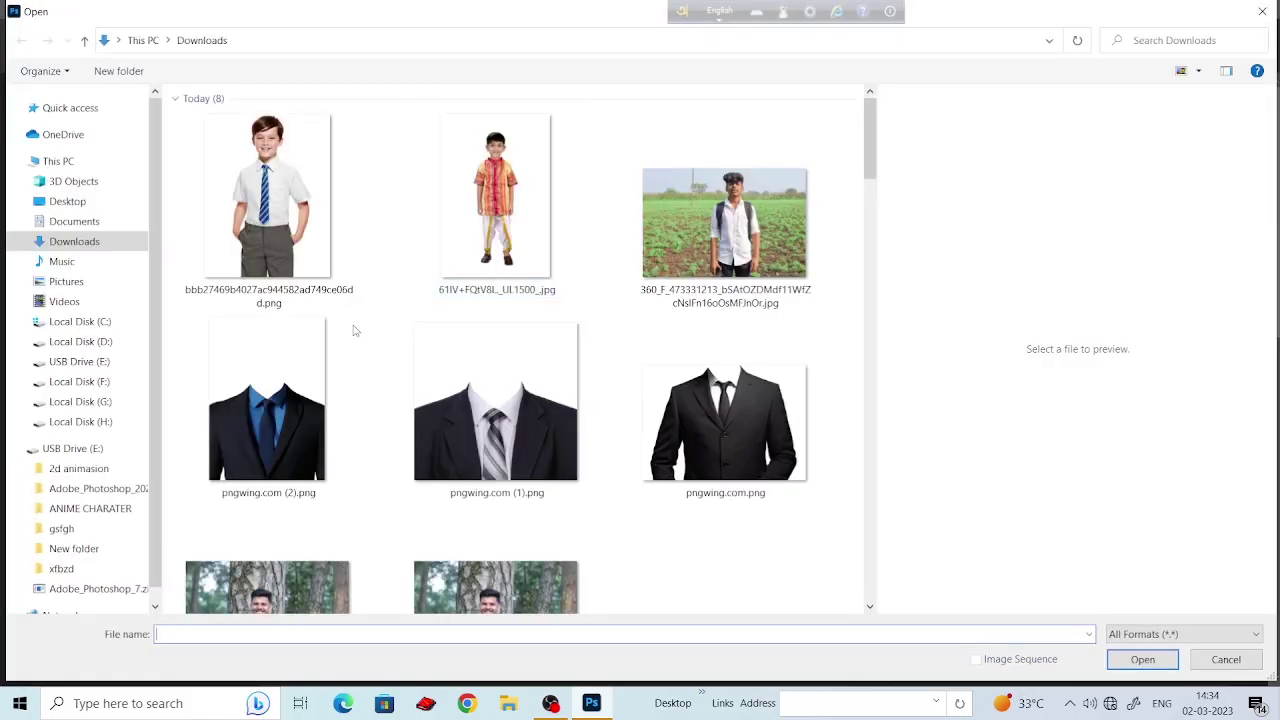
left_click(322, 275)
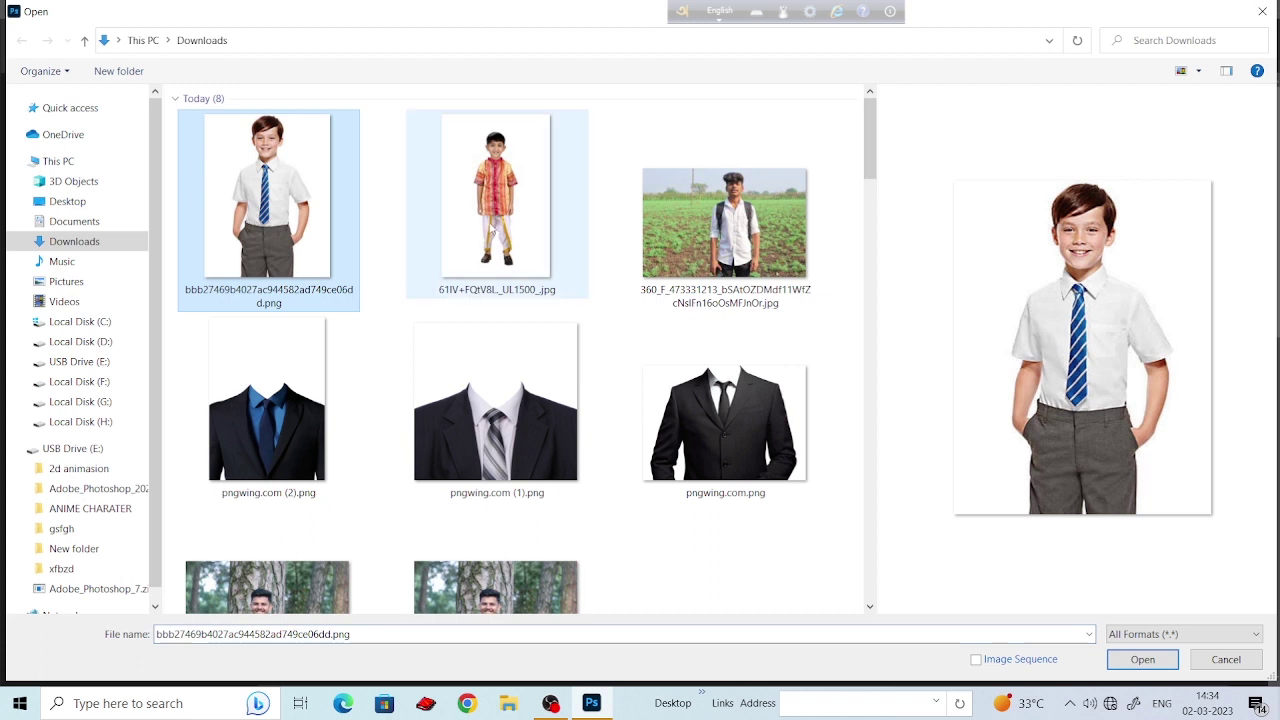
left_click(494, 226)
left_click(330, 240, "ctrl")
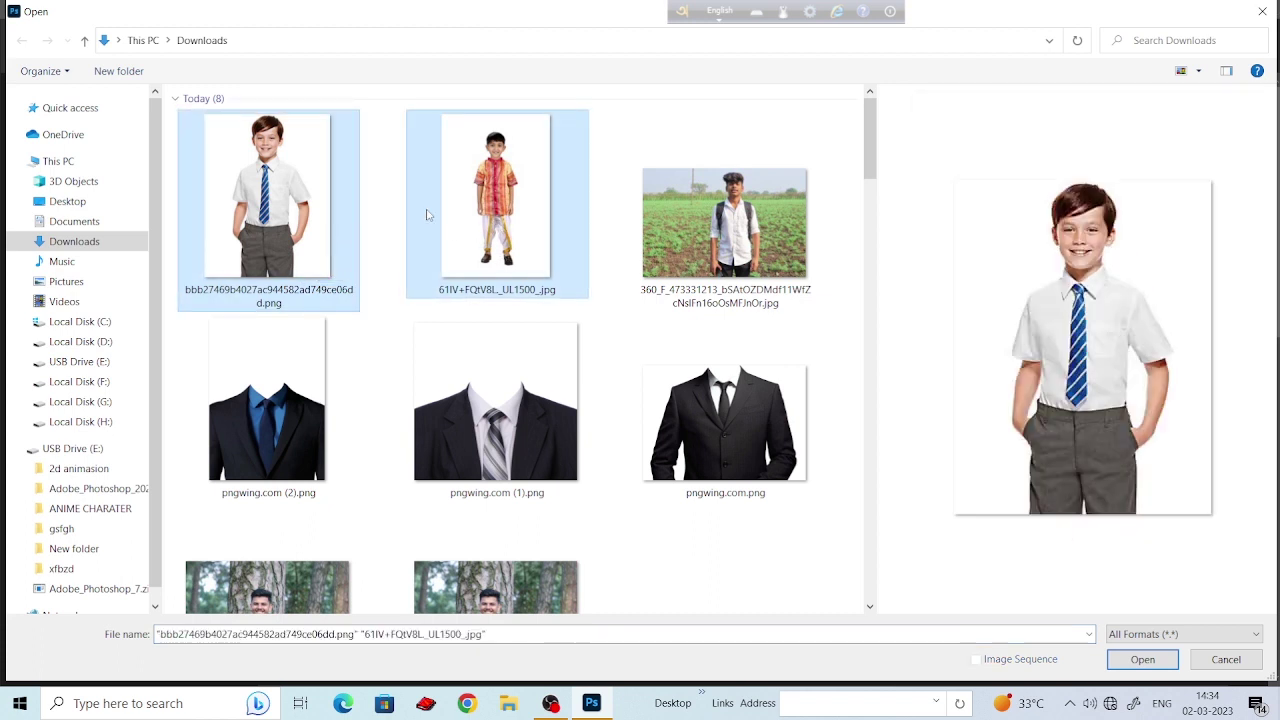
left_click(1117, 658)
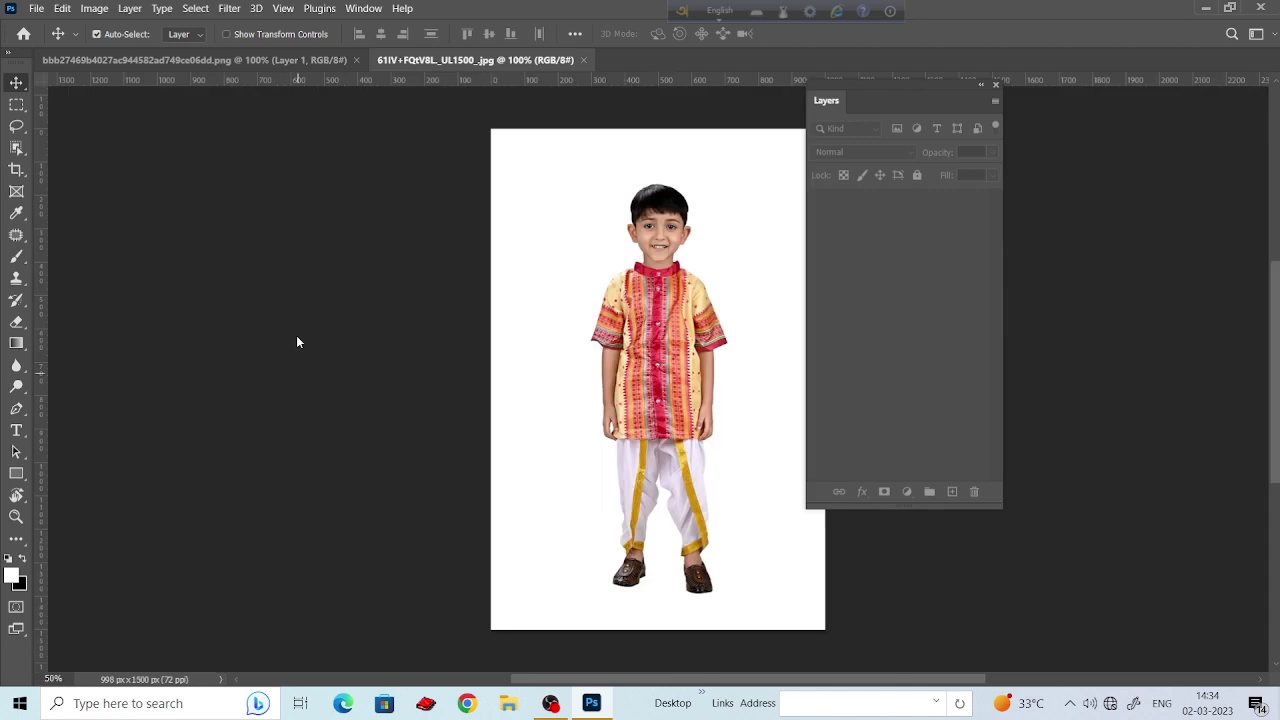
Zoom into the uniform boy's face and start a Pen path at the neck and collar.
left_click(286, 61)
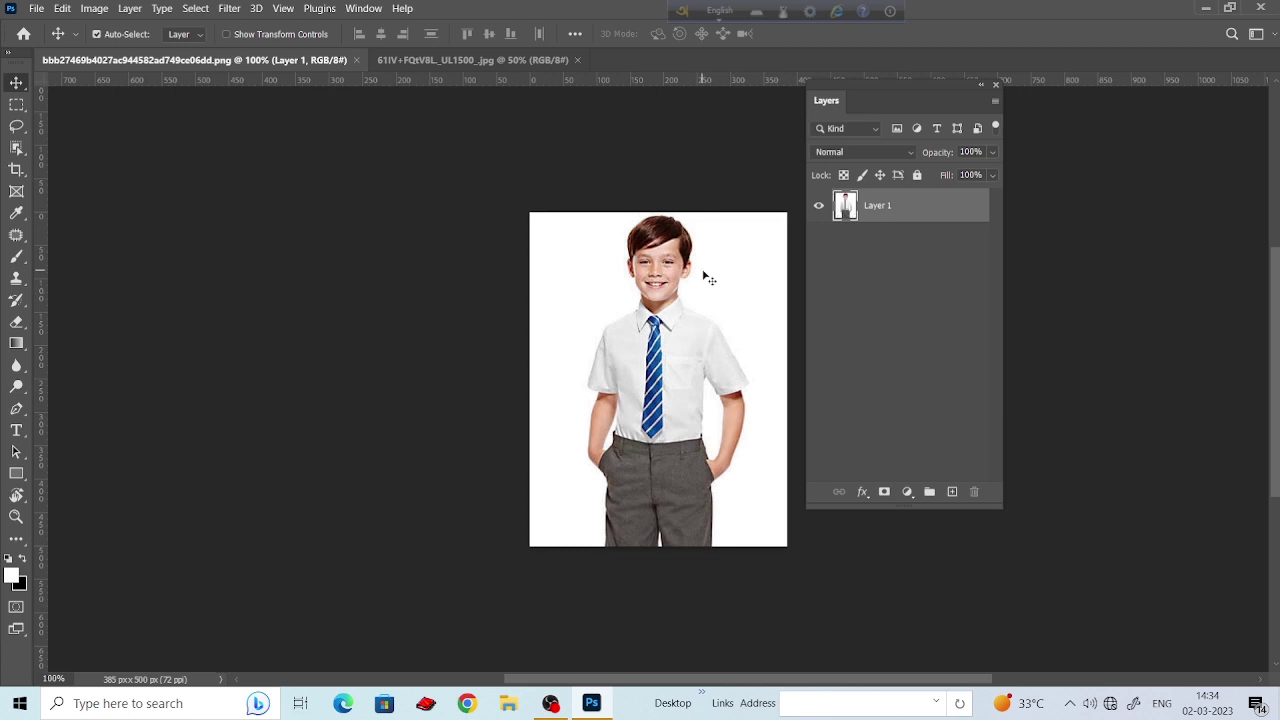
key("ctrl+plus")
key("ctrl+plus")
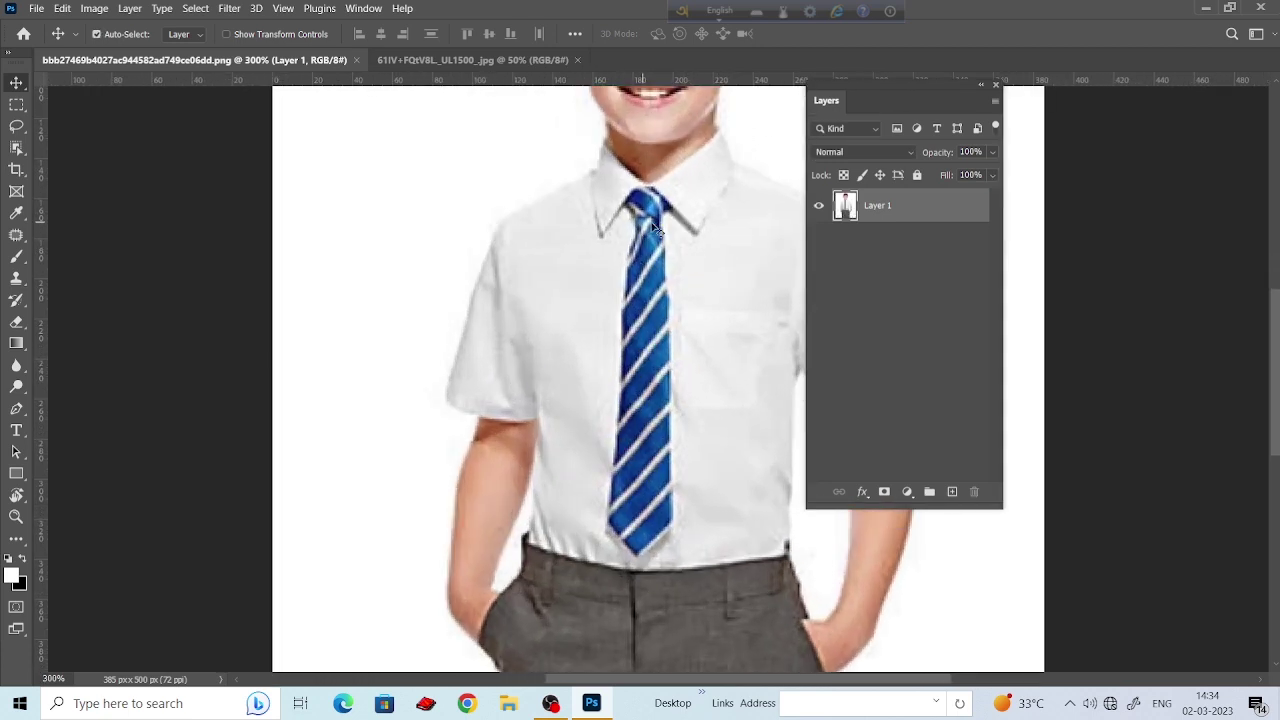
left_click_drag(648, 176, 594, 366)
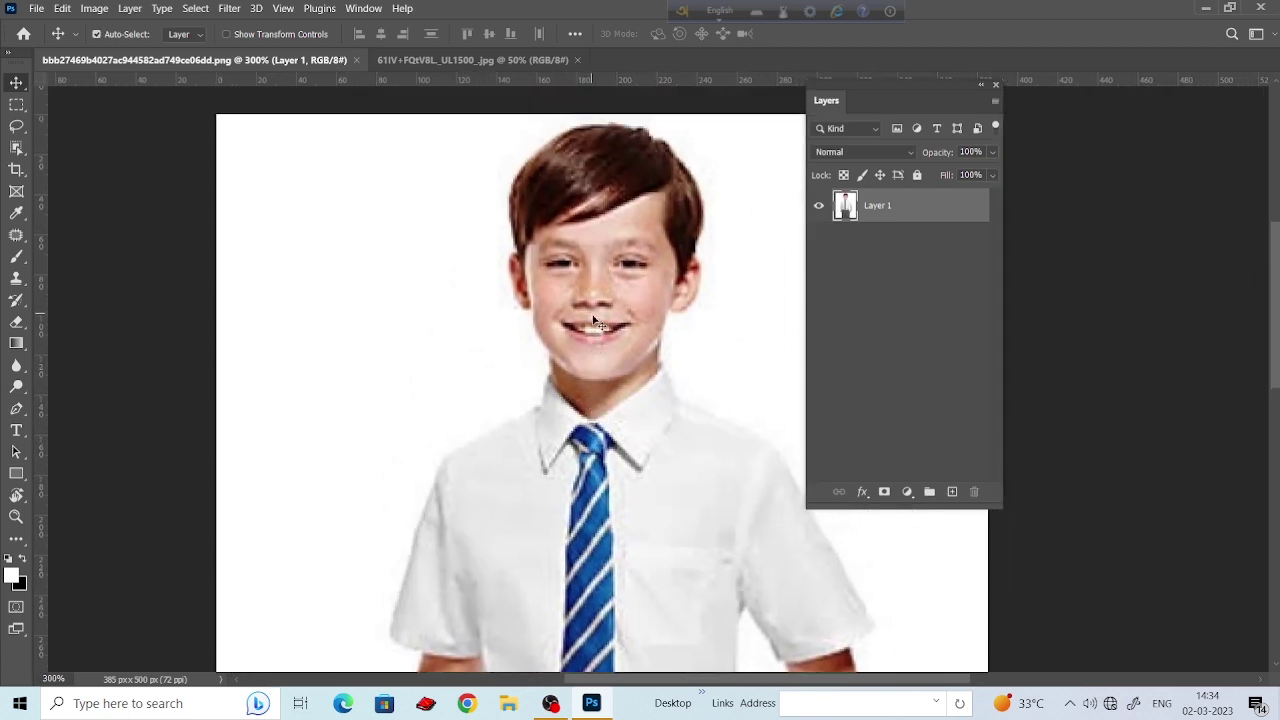
key("p")
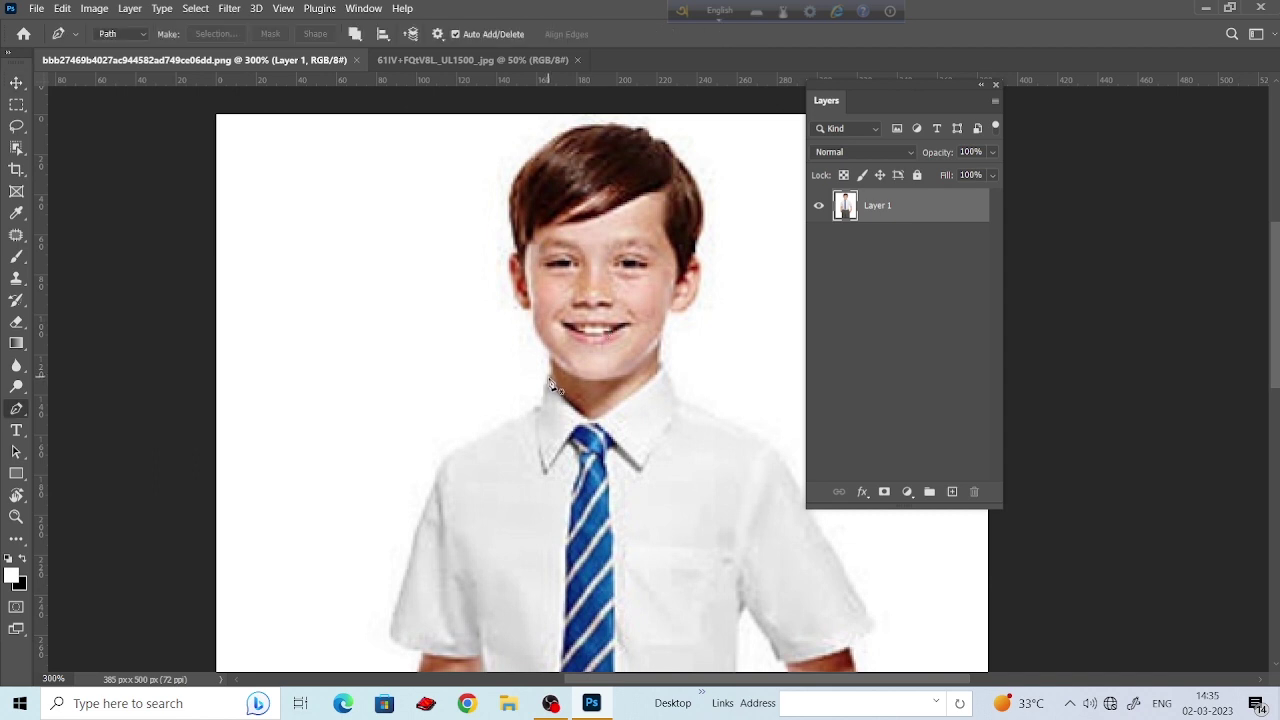
left_click(548, 379)
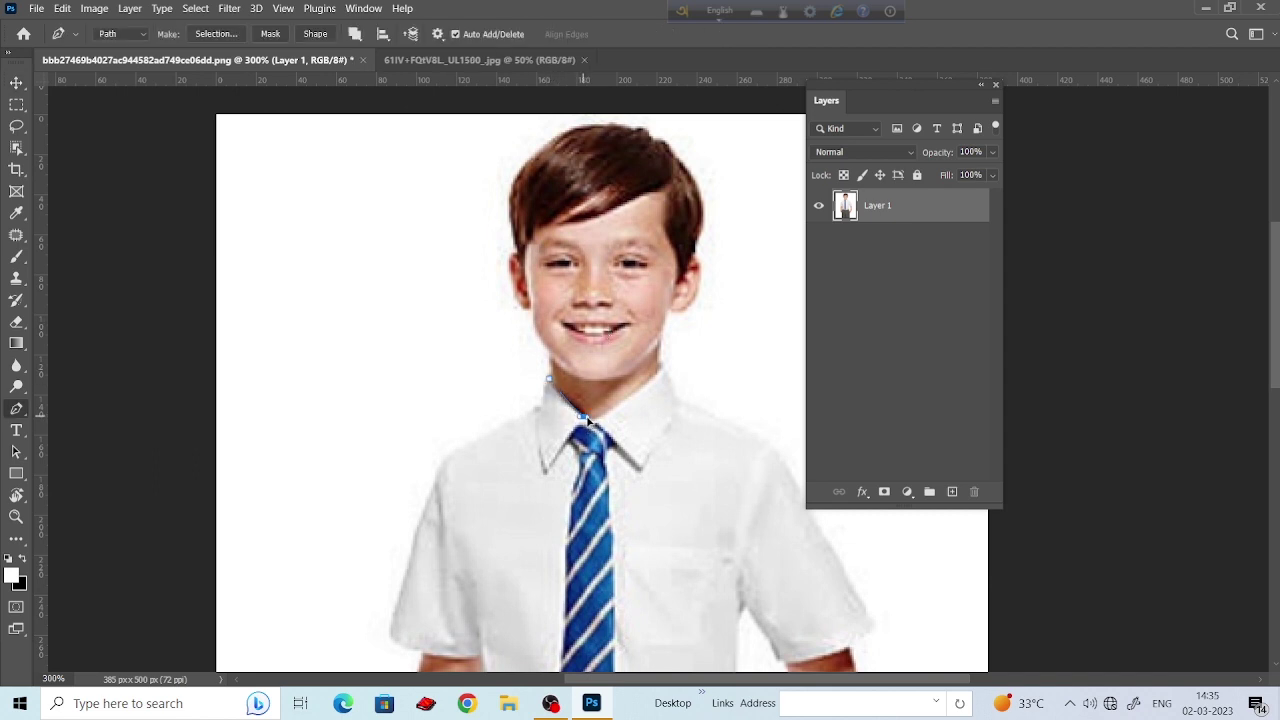
left_click_drag(584, 416, 598, 428)
scroll(573, 333, "up", 1)
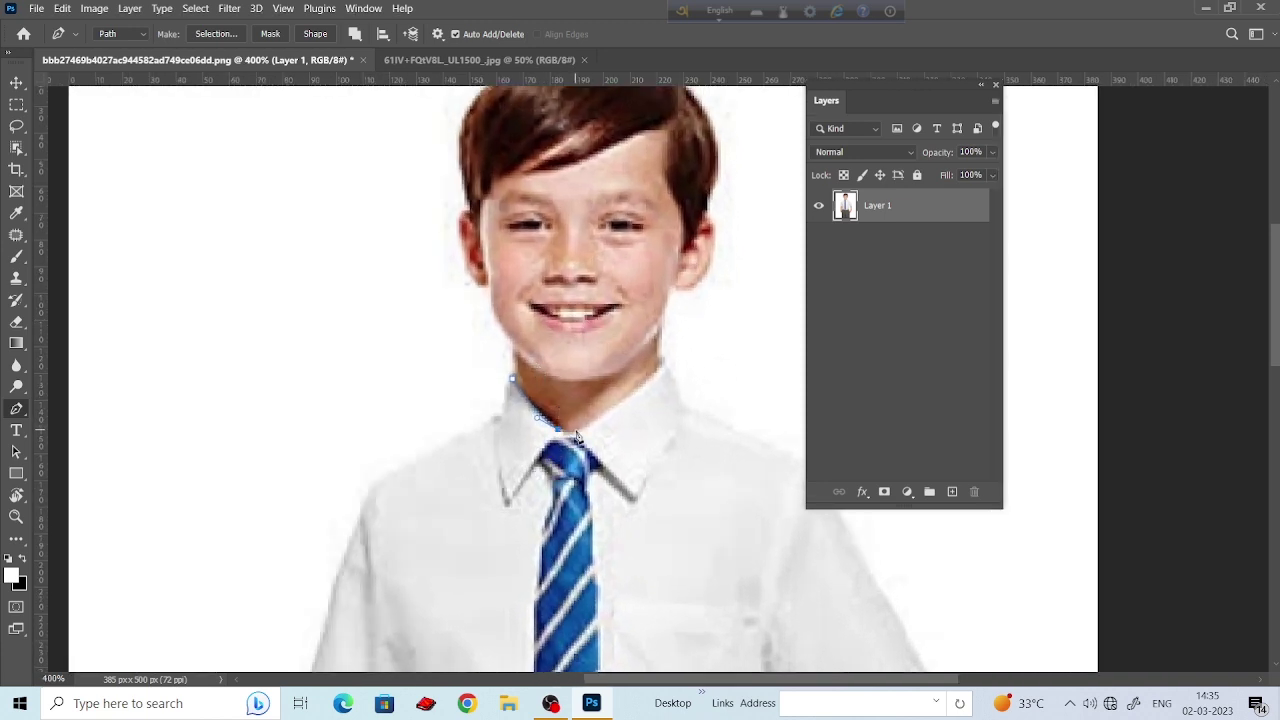
left_click_drag(576, 436, 578, 437)
Continue the path along the other neck edge and up the right side of the head.
left_click_drag(661, 362, 673, 337)
left_click(662, 363, "alt")
left_click_drag(664, 364, 669, 380)
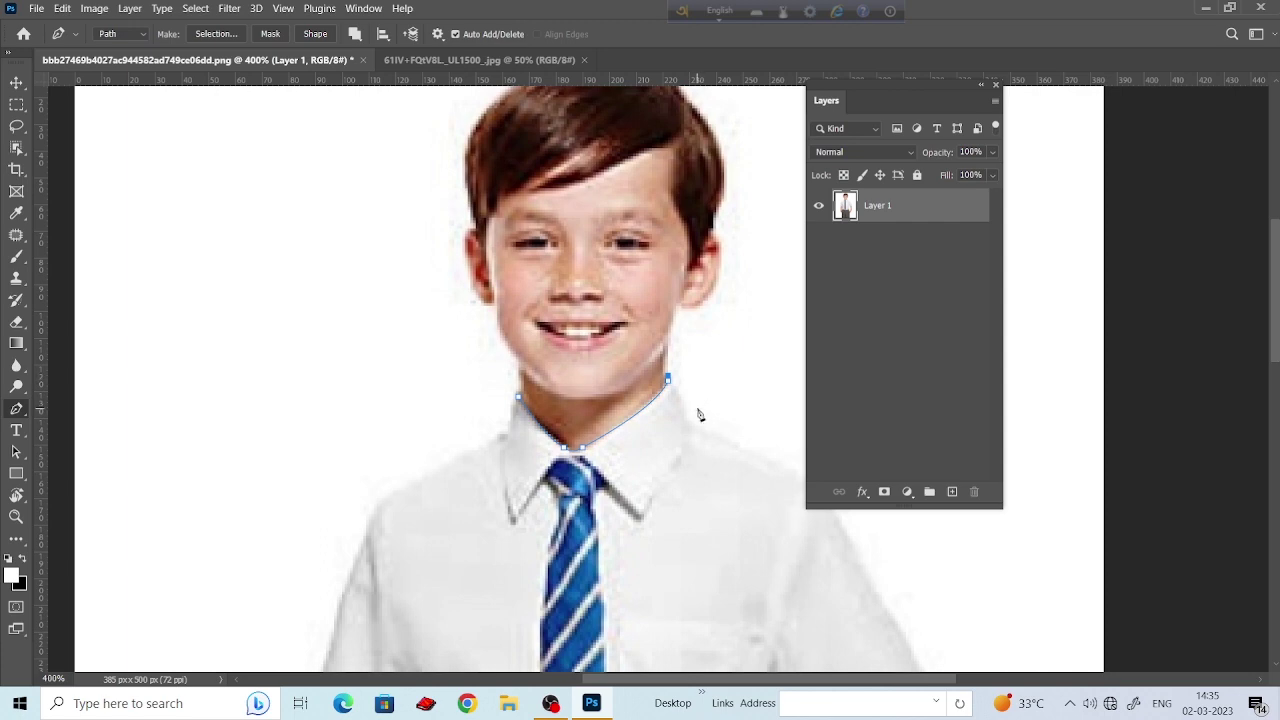
left_click_drag(667, 379, 705, 401)
left_click_drag(737, 351, 583, 369)
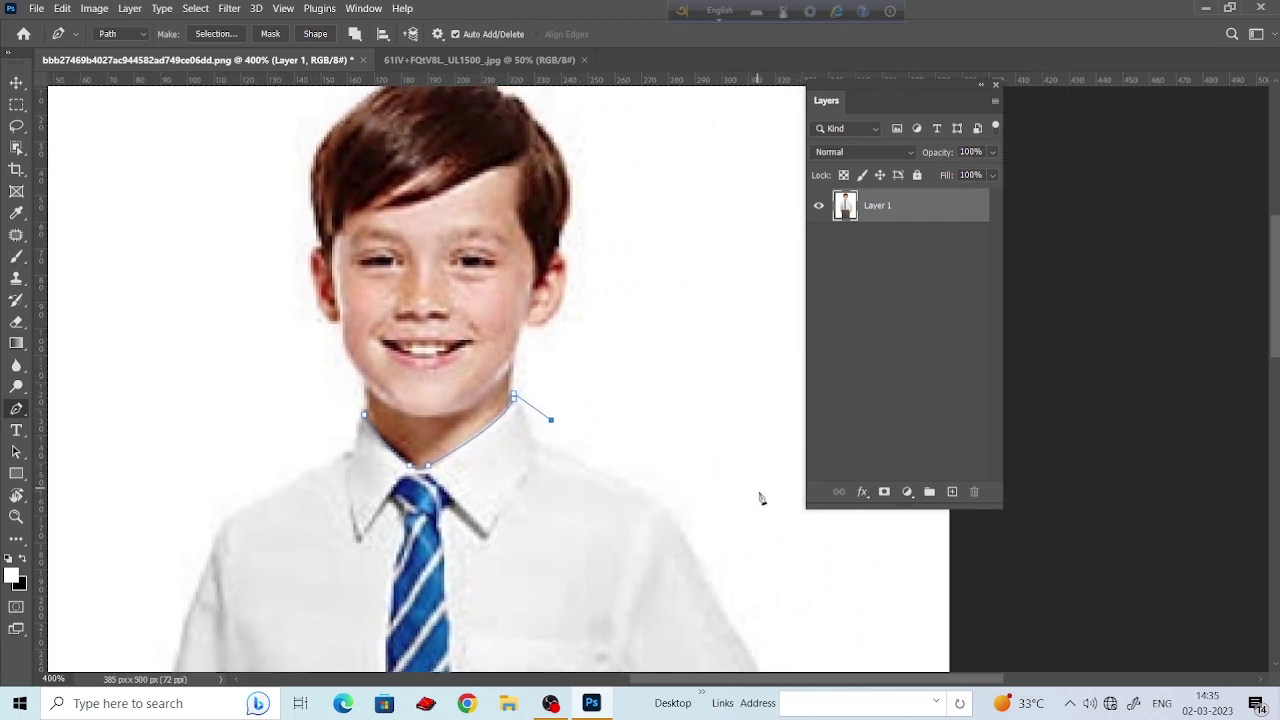
left_click(760, 498)
left_click(766, 226)
left_click_drag(710, 64, 783, 263)
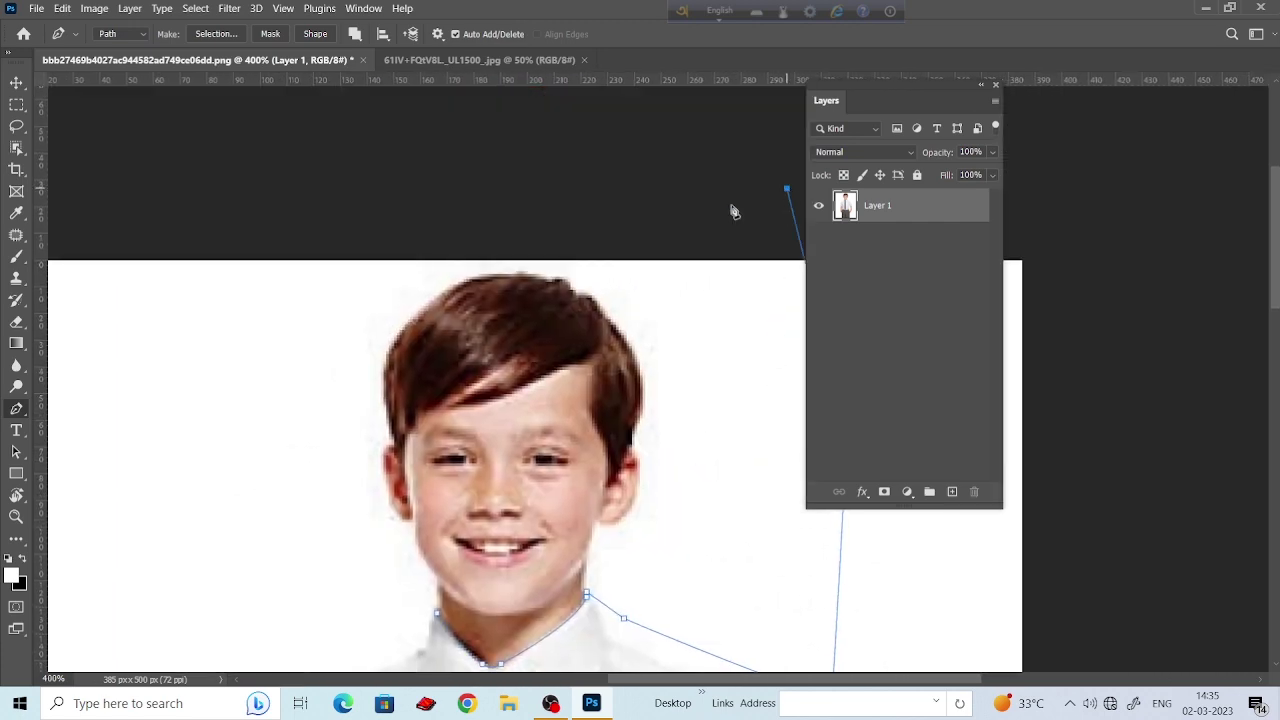
Carry the path over the top and down the left side, closing it near the neck.
left_click_drag(733, 211, 820, 215)
left_click(480, 206)
left_click_drag(432, 366, 504, 280)
left_click(466, 118)
left_click(442, 284)
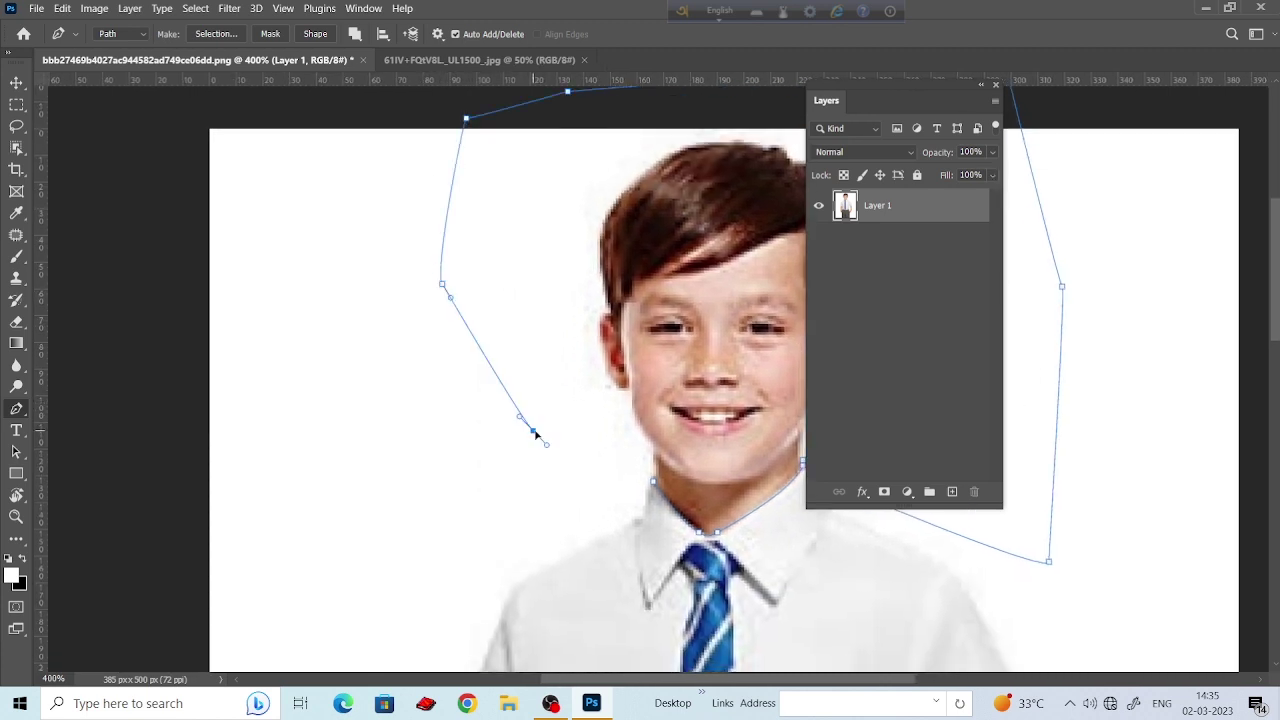
left_click_drag(533, 431, 546, 444)
left_click_drag(581, 482, 585, 486)
left_click(644, 483)
left_click_drag(720, 307, 669, 318)
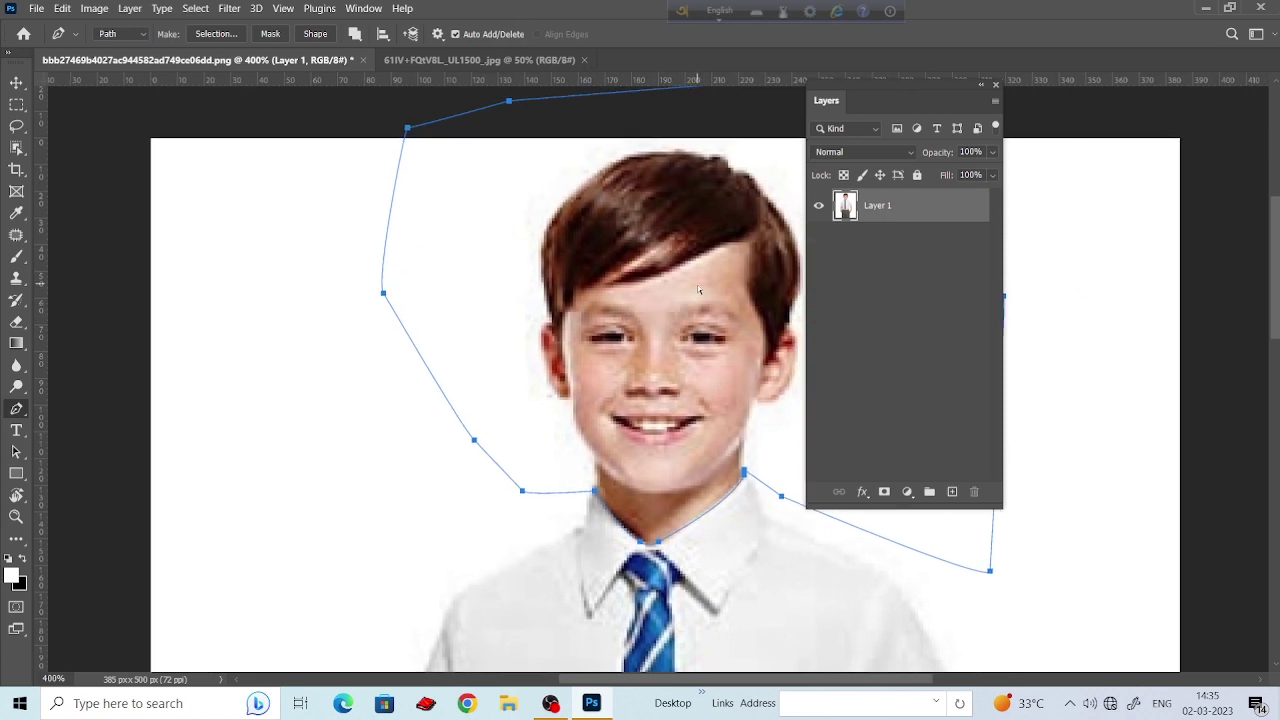
Turn the head path into a selection, delete it to transparency, and deselect.
key("ctrl+Return")
key("ctrl+minus")
key("ctrl+minus")
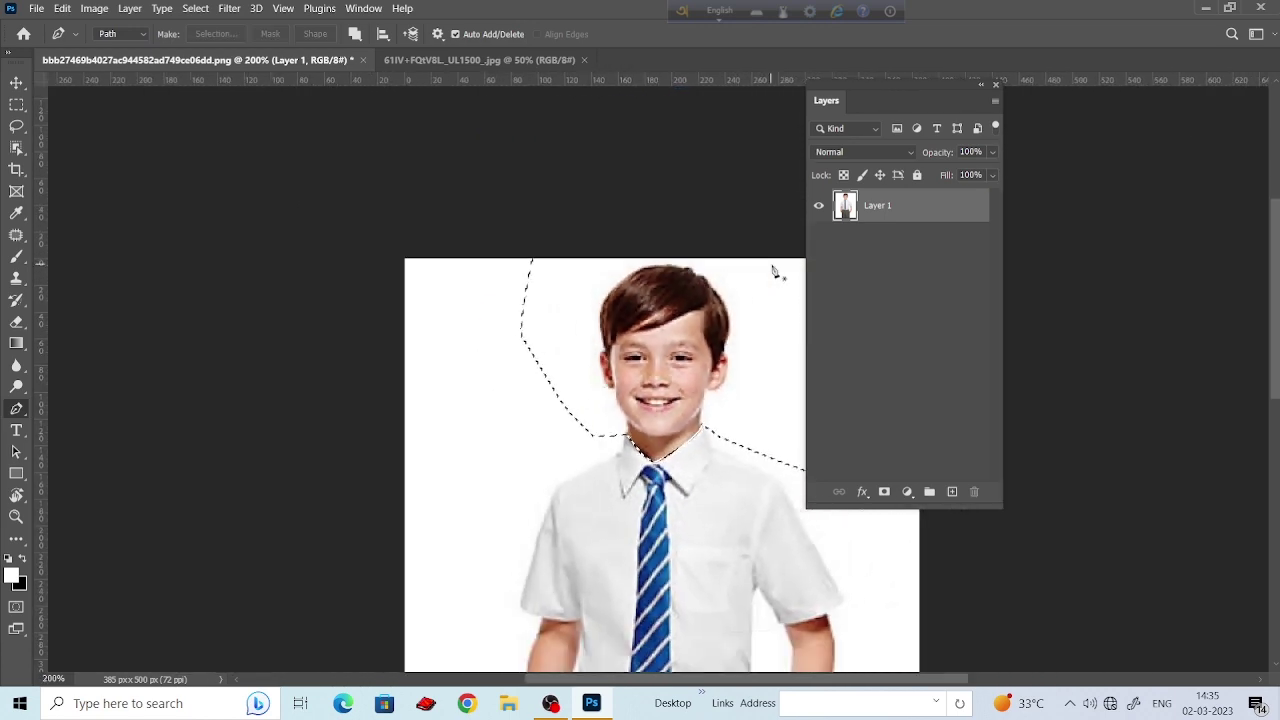
left_click_drag(611, 377, 543, 405)
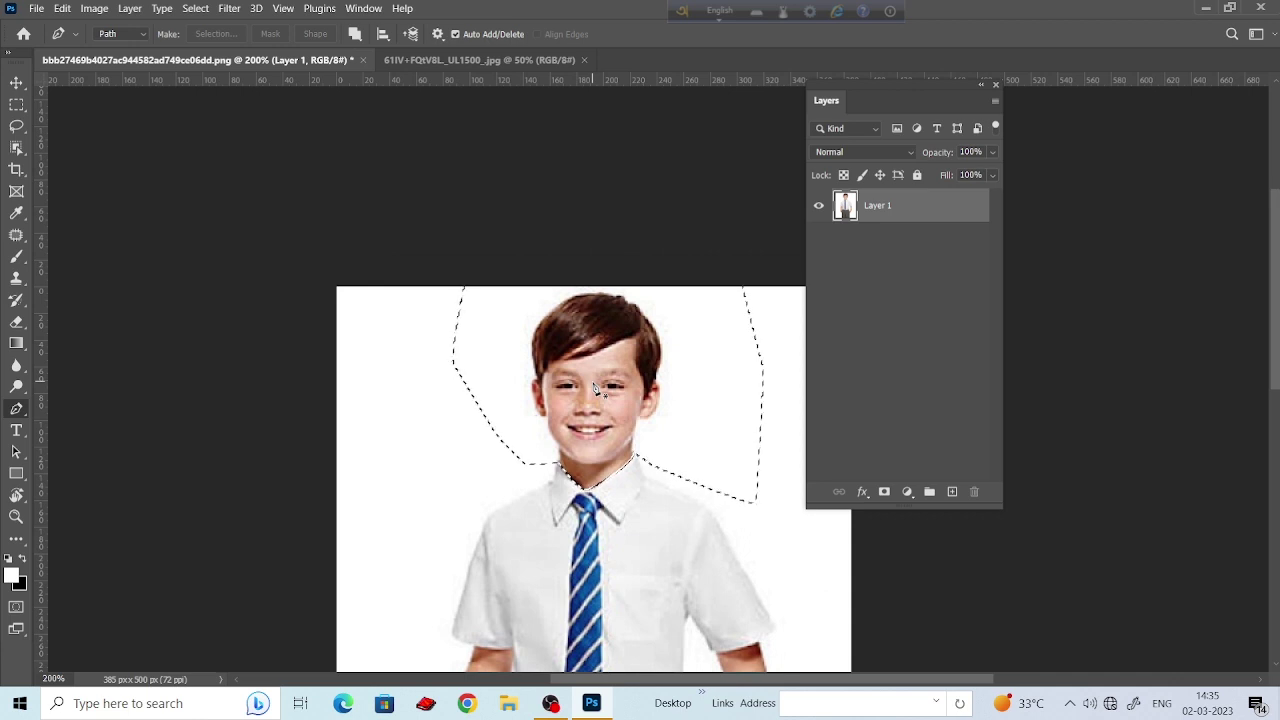
key("Delete")
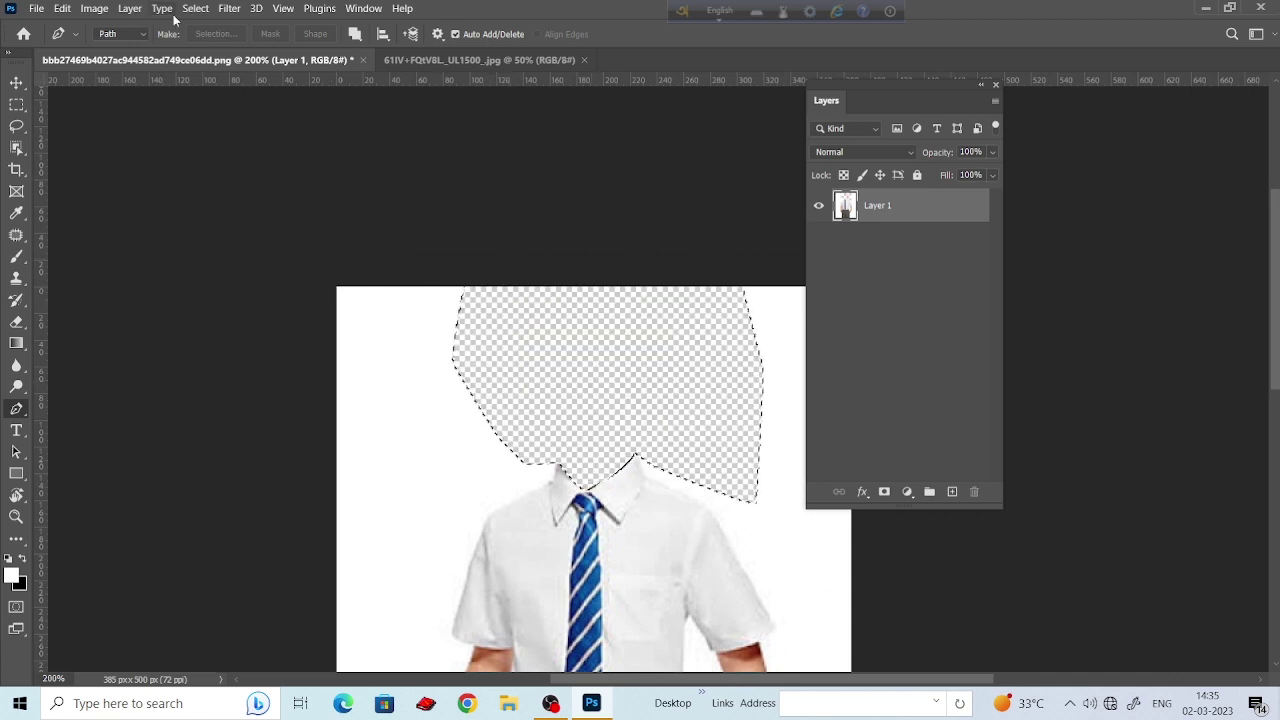
left_click(195, 9)
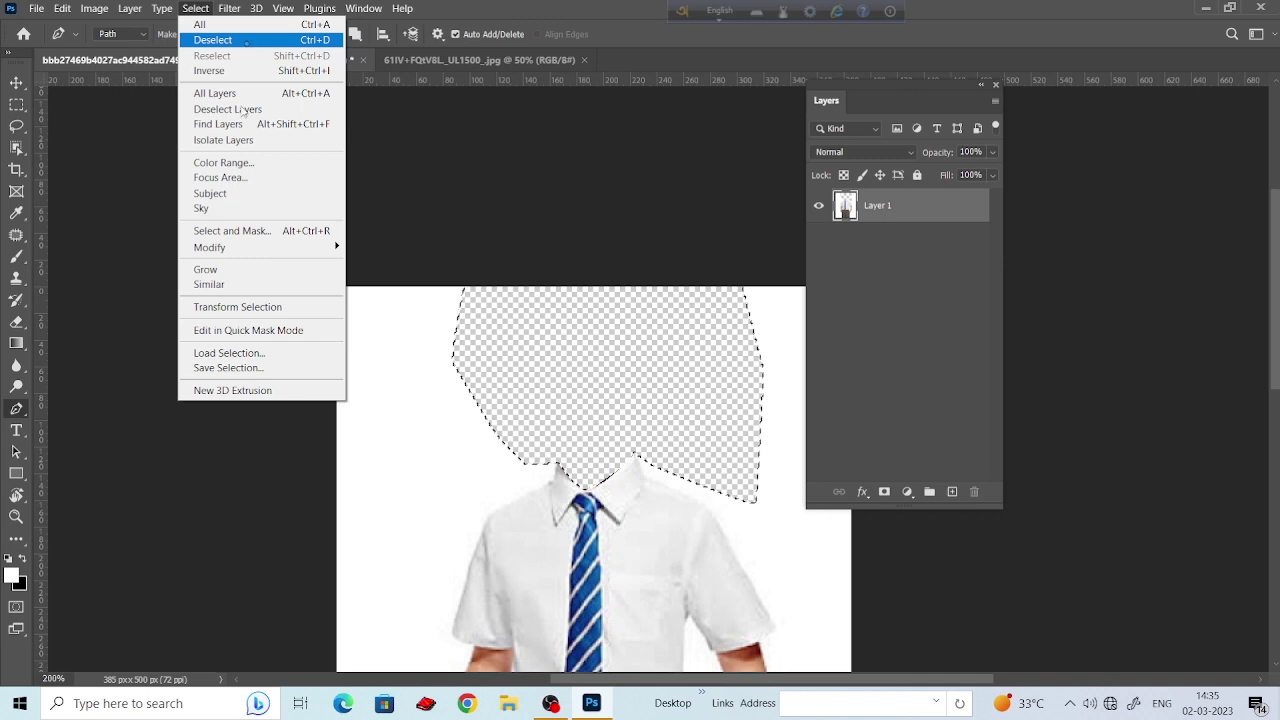
left_click(246, 44)
Switch to the Move tool and bring up the kurta boy document.
key("v")
left_click(318, 209)
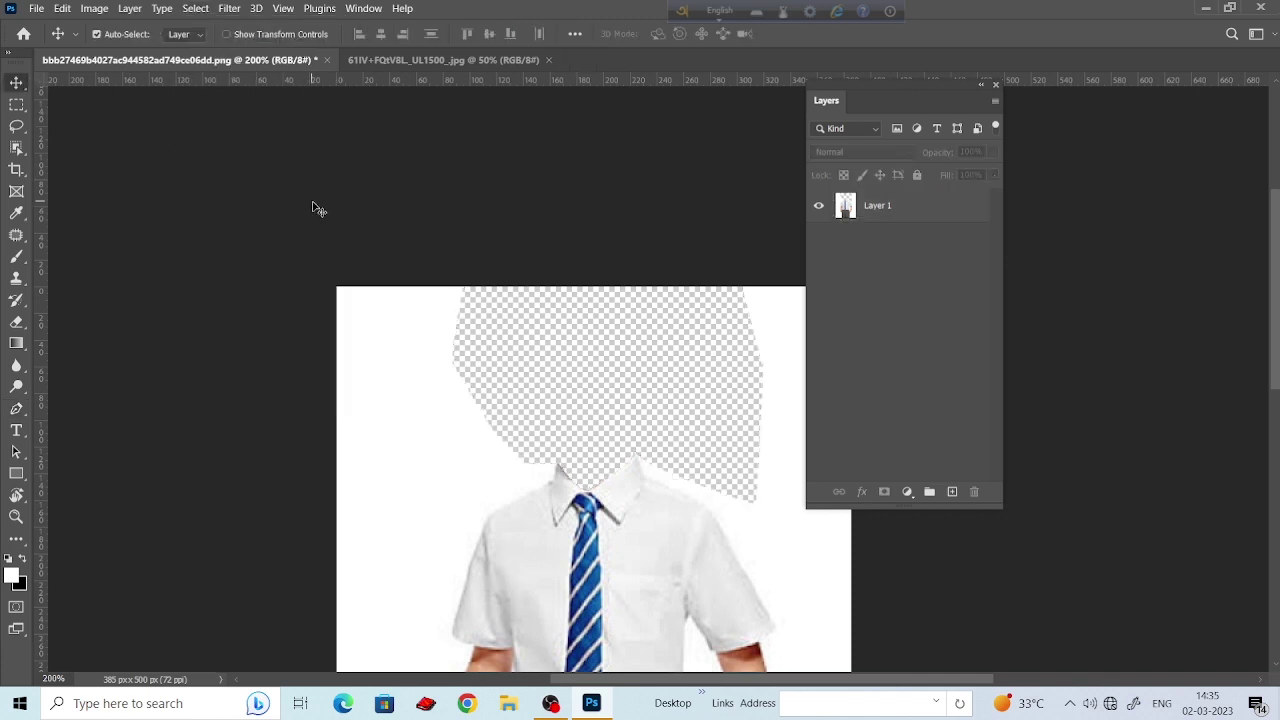
left_click(469, 62)
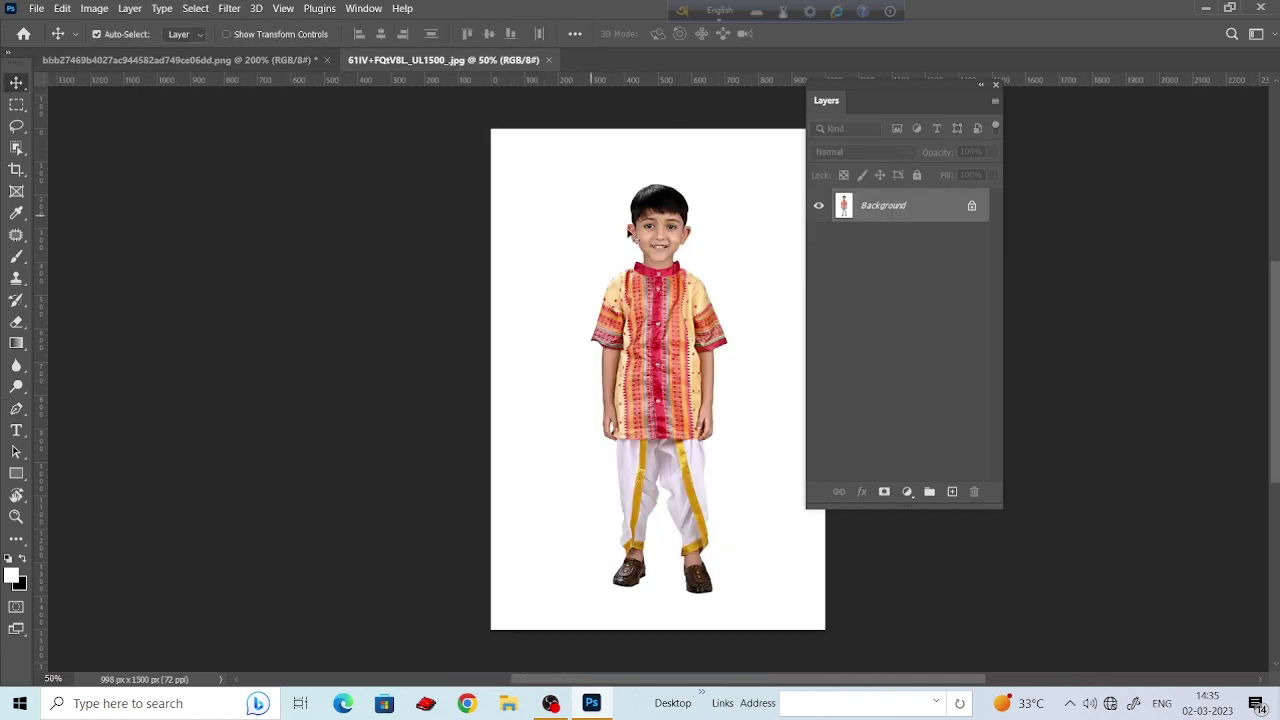
Unlock the kurta photo's background and drag it into the uniform document.
left_click_drag(665, 295, 630, 268)
key("Return")
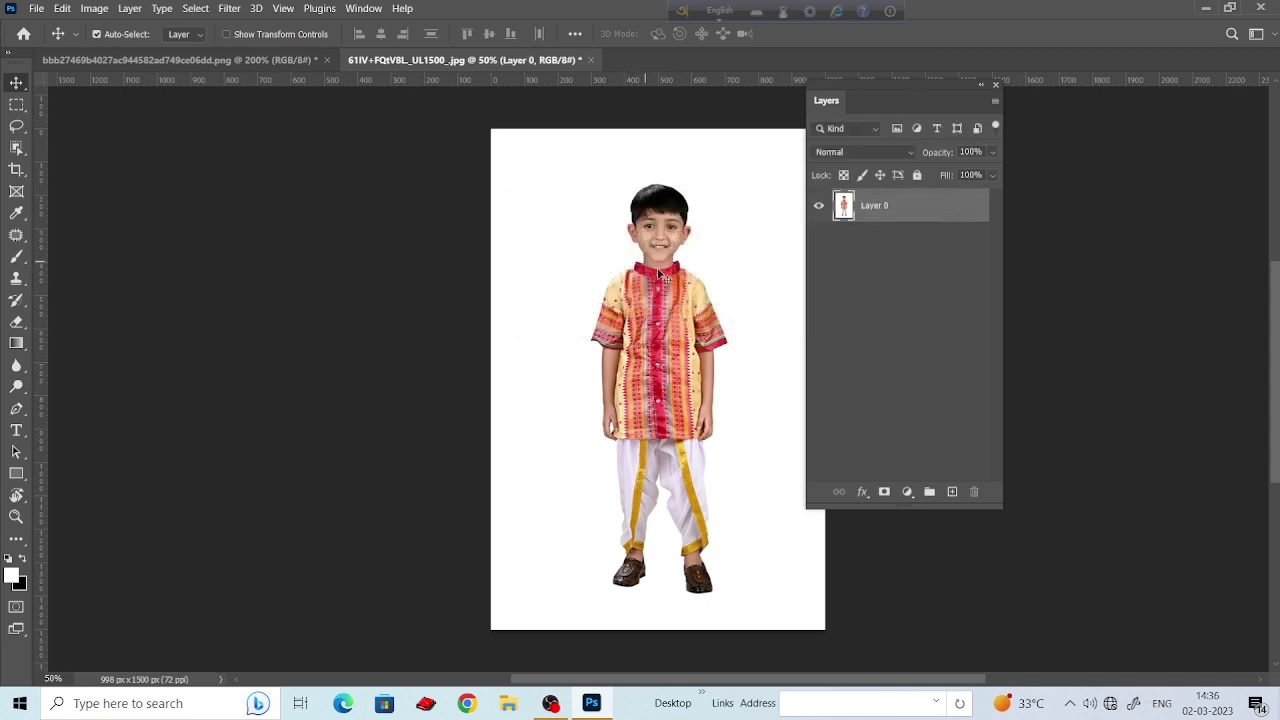
mouse_move(664, 276)
left_mouse_down()
mouse_move(620, 218)
mouse_move(512, 195)
left_mouse_up()
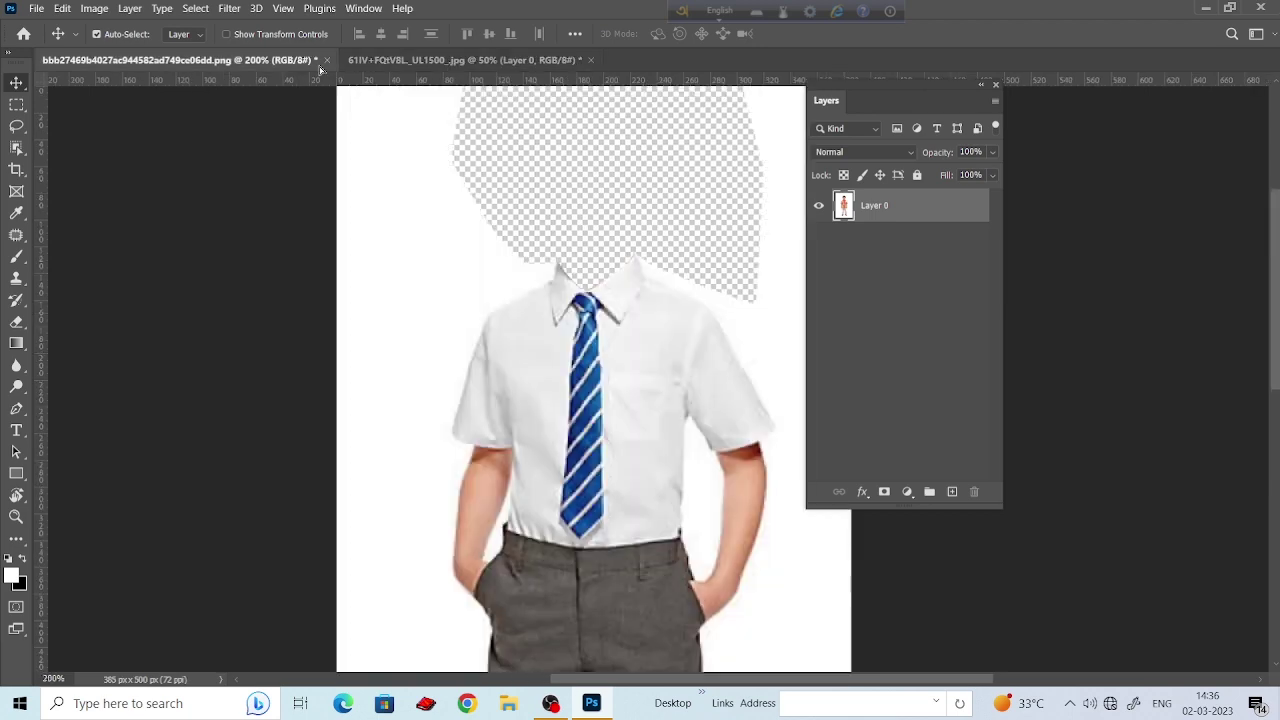
mouse_move(514, 211)
left_mouse_down()
mouse_move(605, 578)
mouse_move(600, 385)
left_mouse_up()
Place the kurta layer beneath Layer 1 with his face filling the empty neck area.
left_click_drag(908, 218, 897, 251)
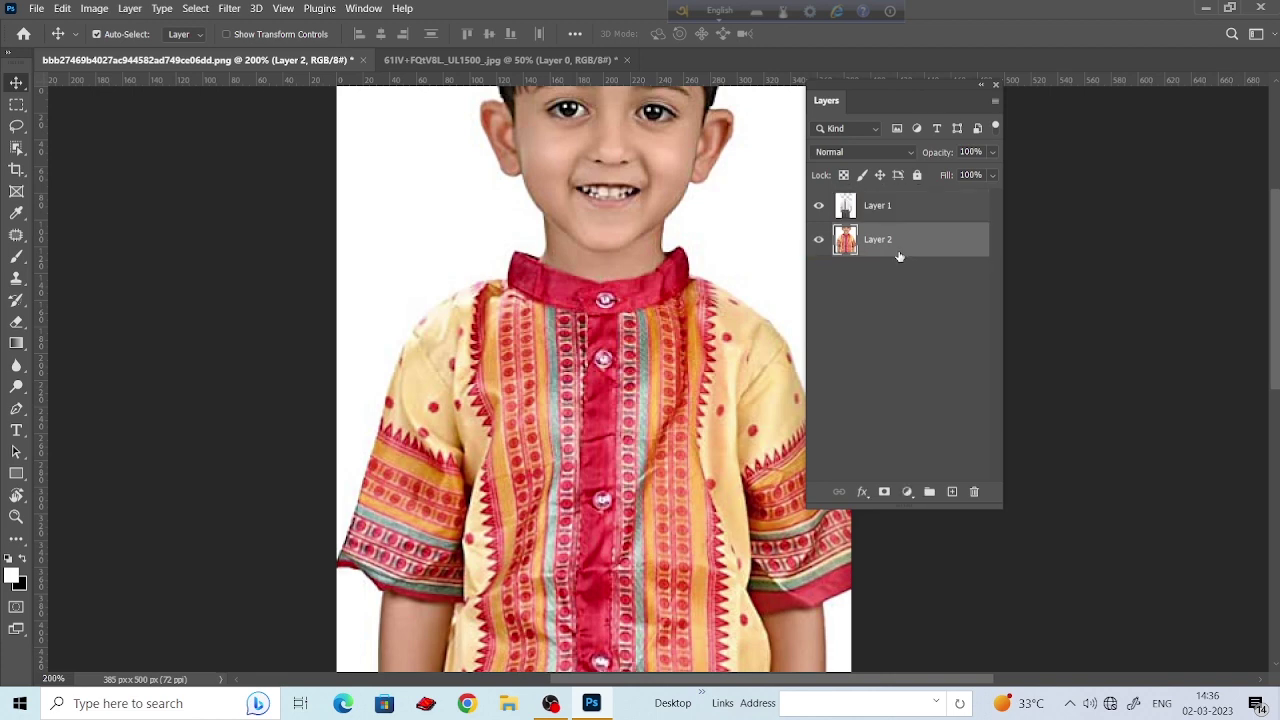
left_click_drag(664, 170, 628, 191)
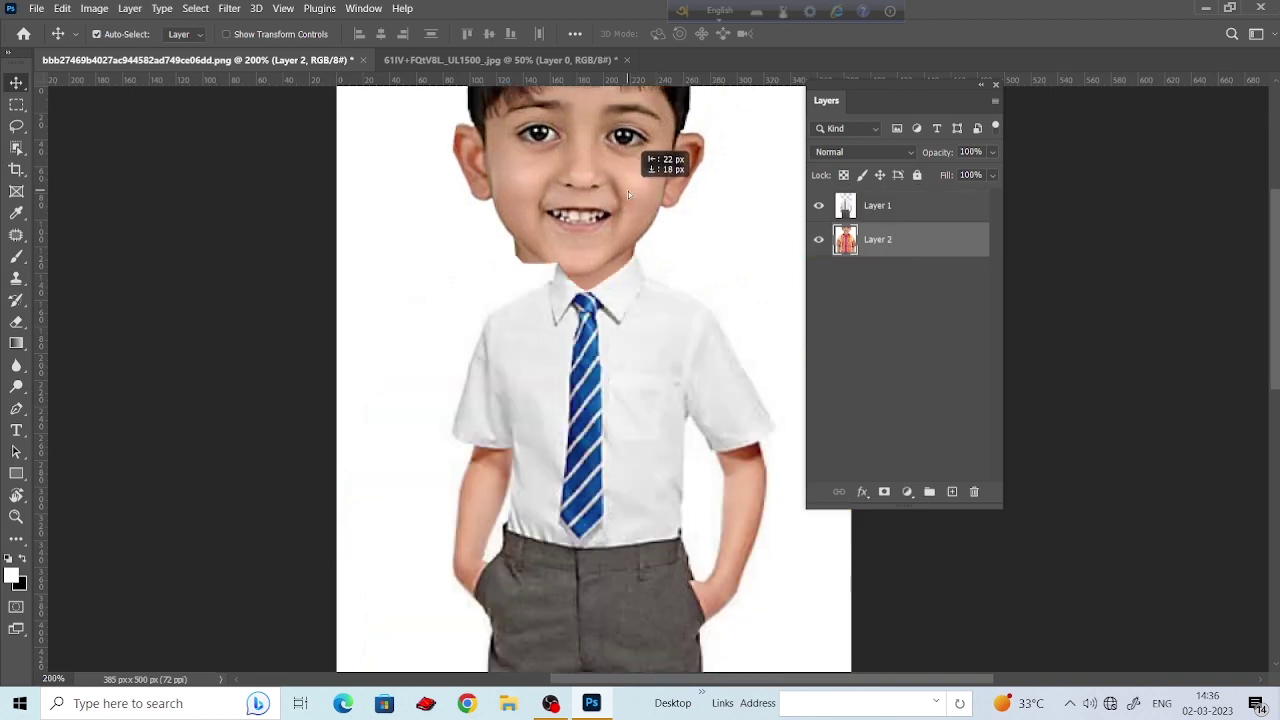
key("ctrl+minus")
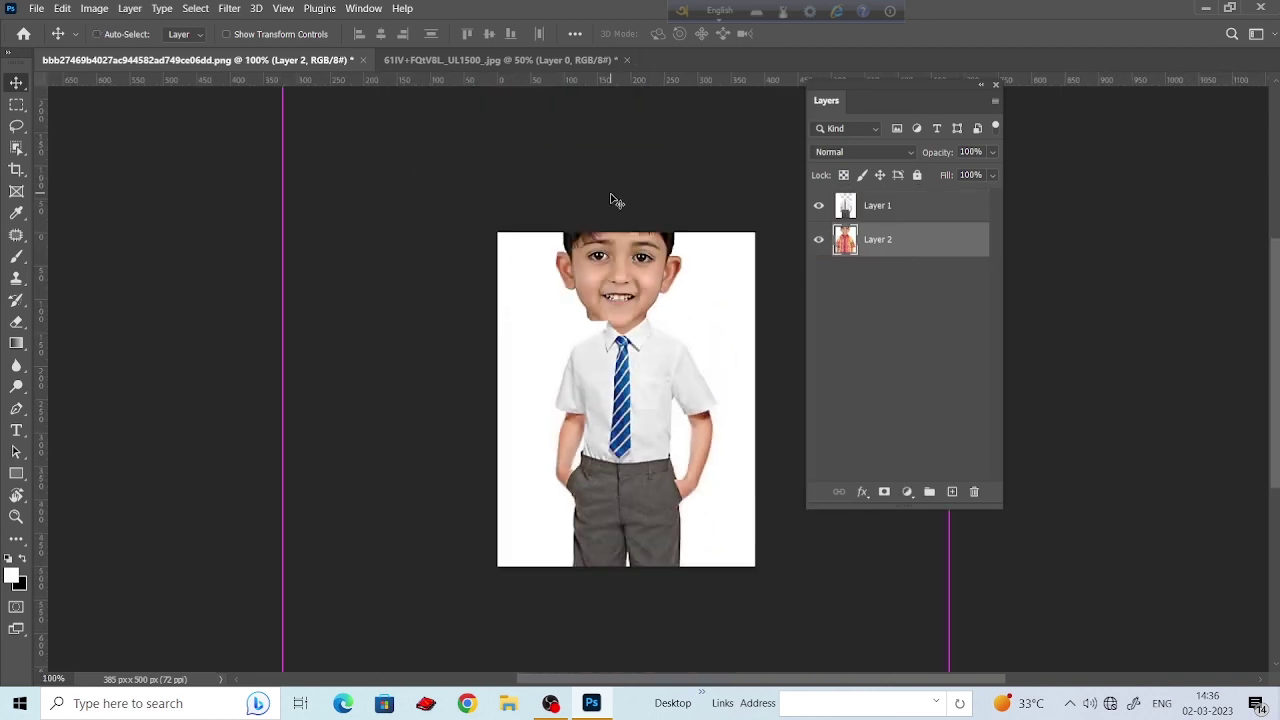
key("ctrl+minus")
key("ctrl+minus")
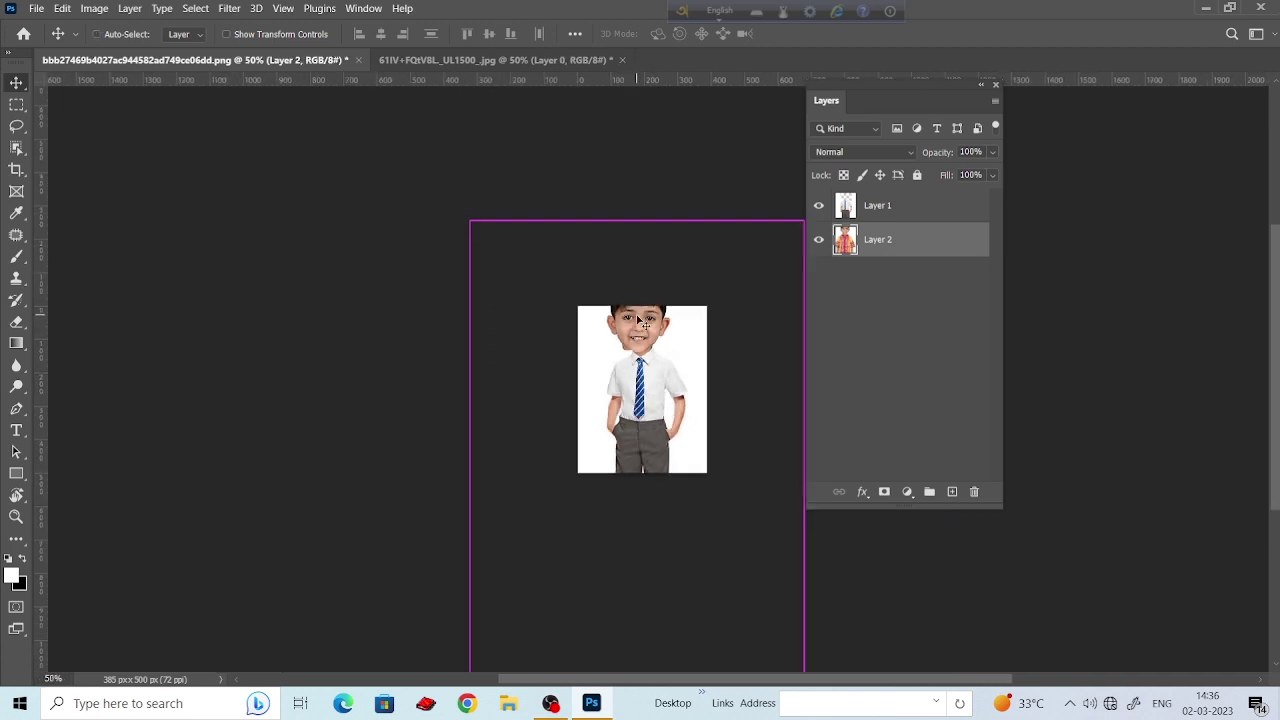
Free Transform Layer 2, scaling it to about 76% and moving it under the head.
left_click(62, 8)
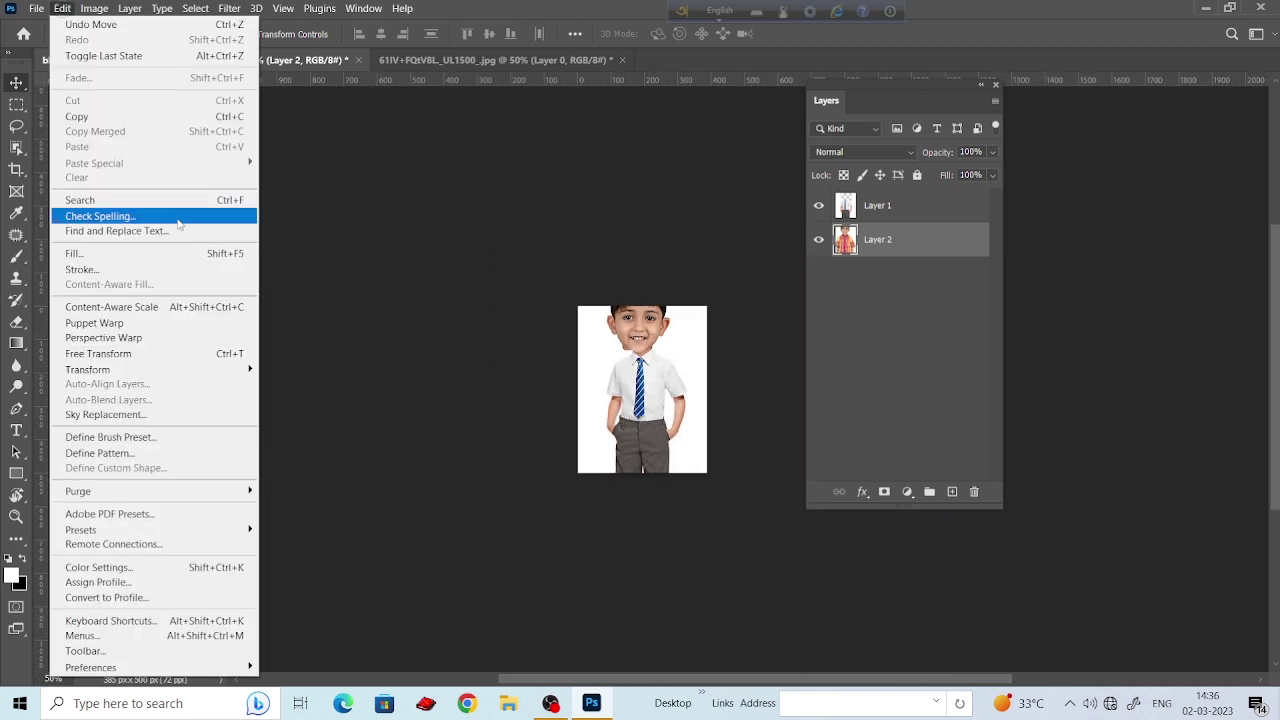
left_click(177, 356)
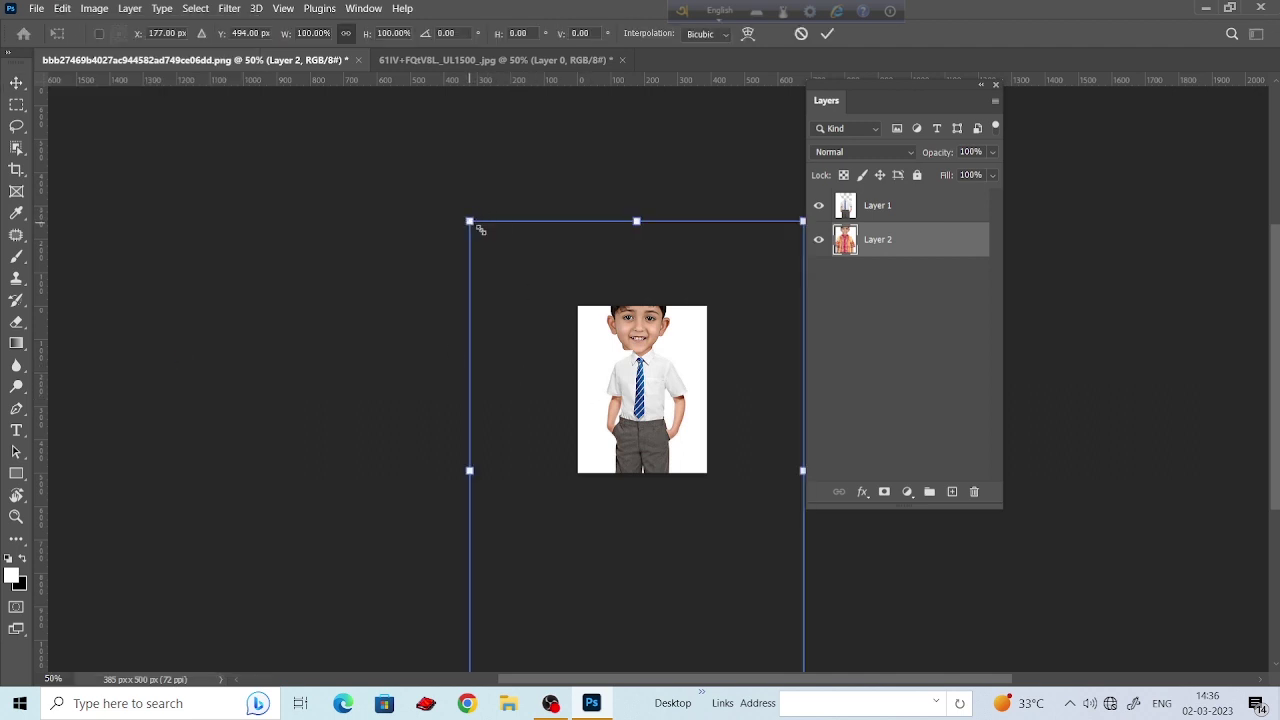
left_click_drag(469, 224, 563, 284)
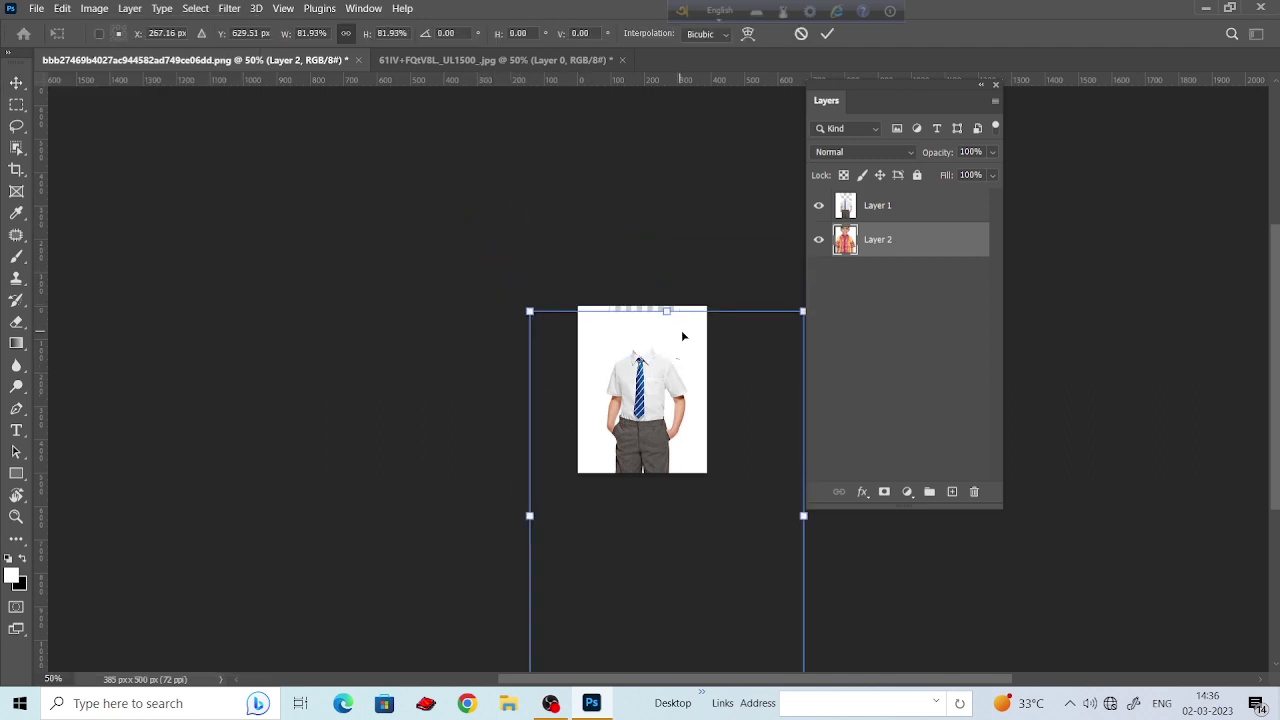
left_click_drag(680, 346, 656, 281)
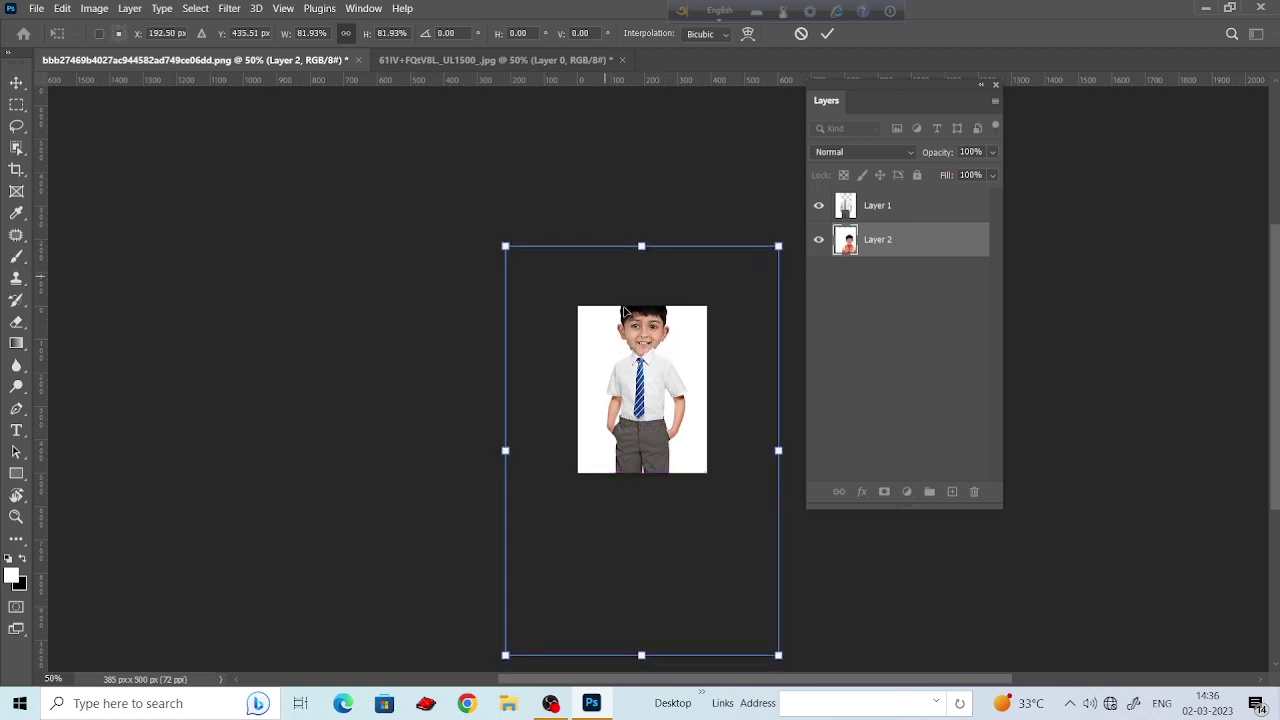
left_click_drag(778, 655, 762, 631)
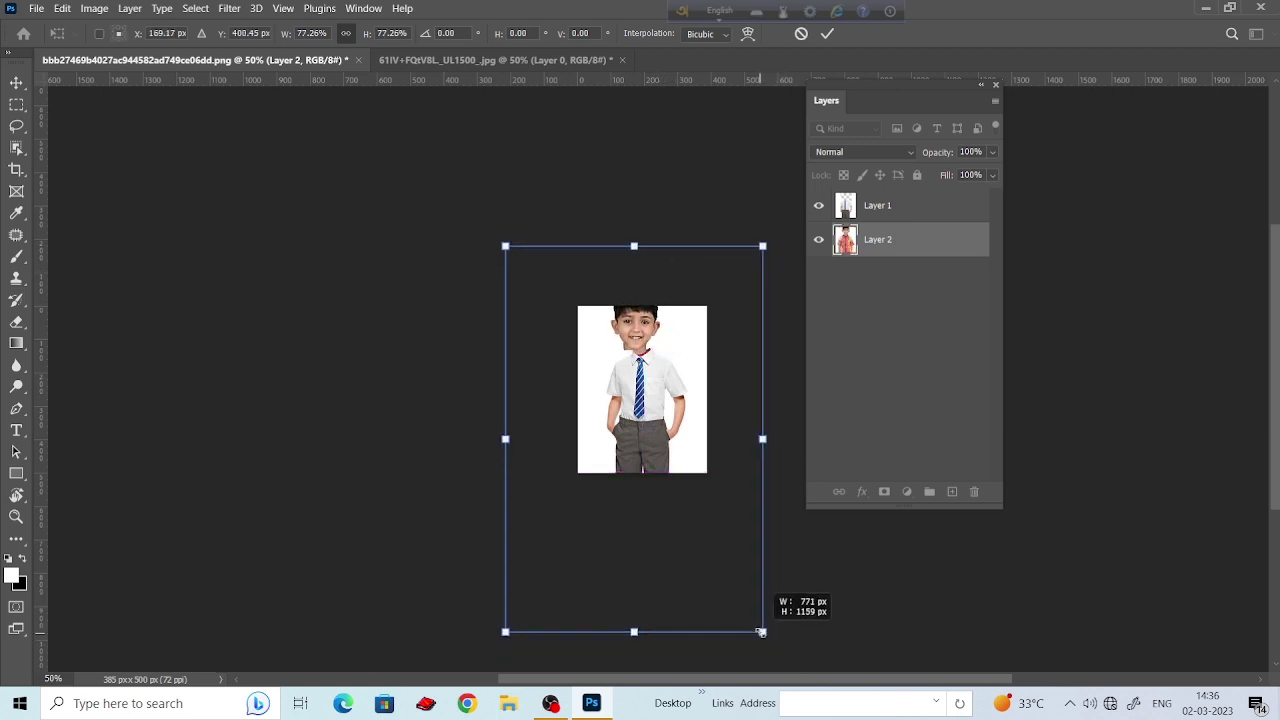
left_click_drag(626, 319, 633, 321)
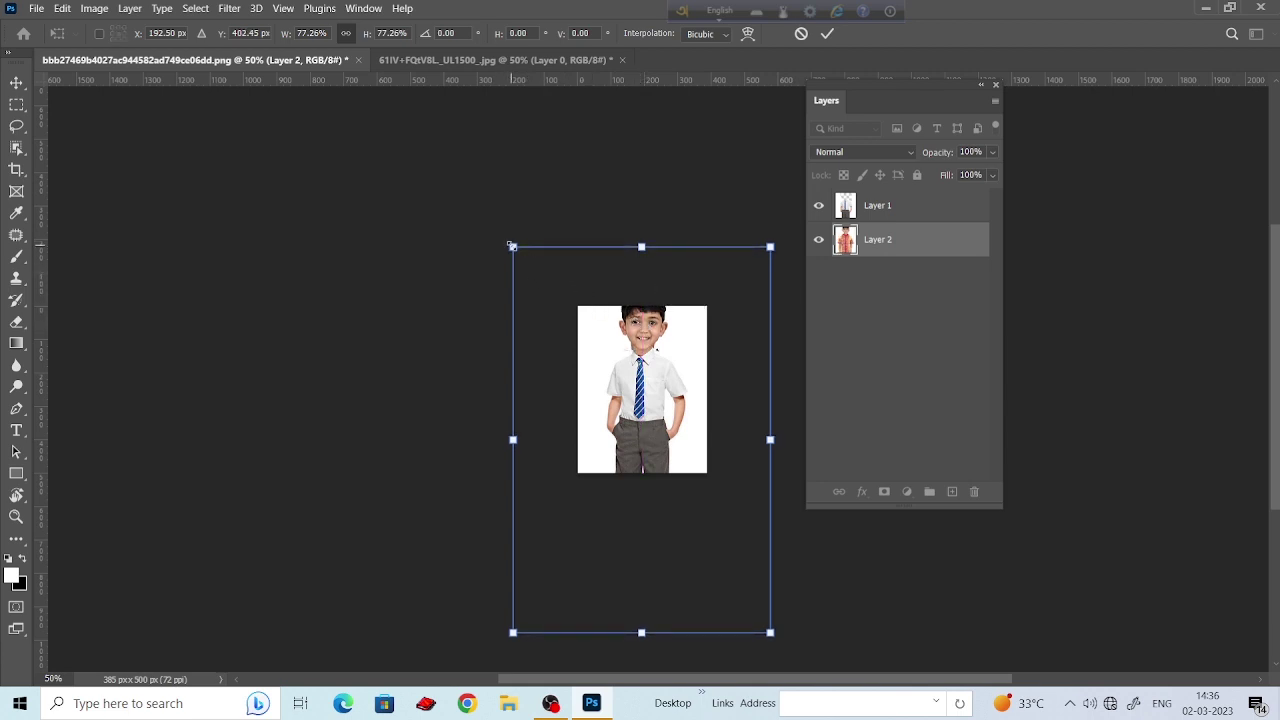
left_click_drag(512, 246, 518, 254)
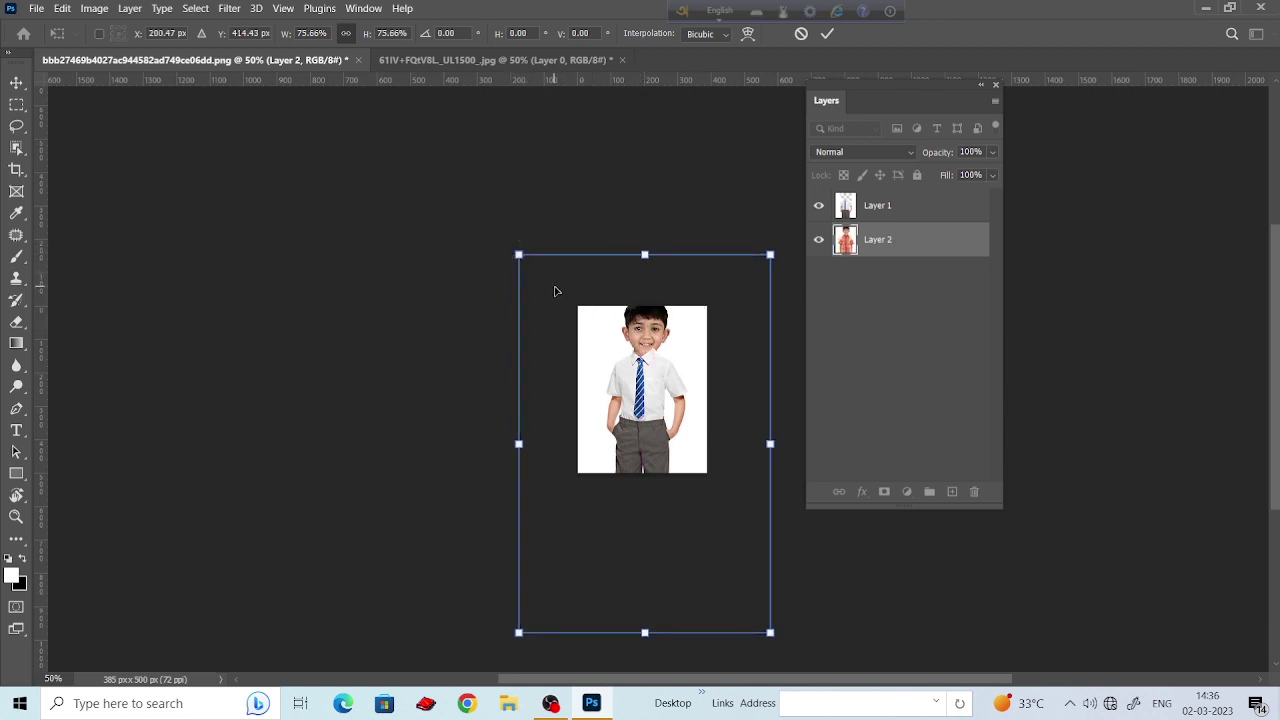
At 100% zoom, shrink the body layer to about 69% and move it up-left under the head.
key("ctrl+1")
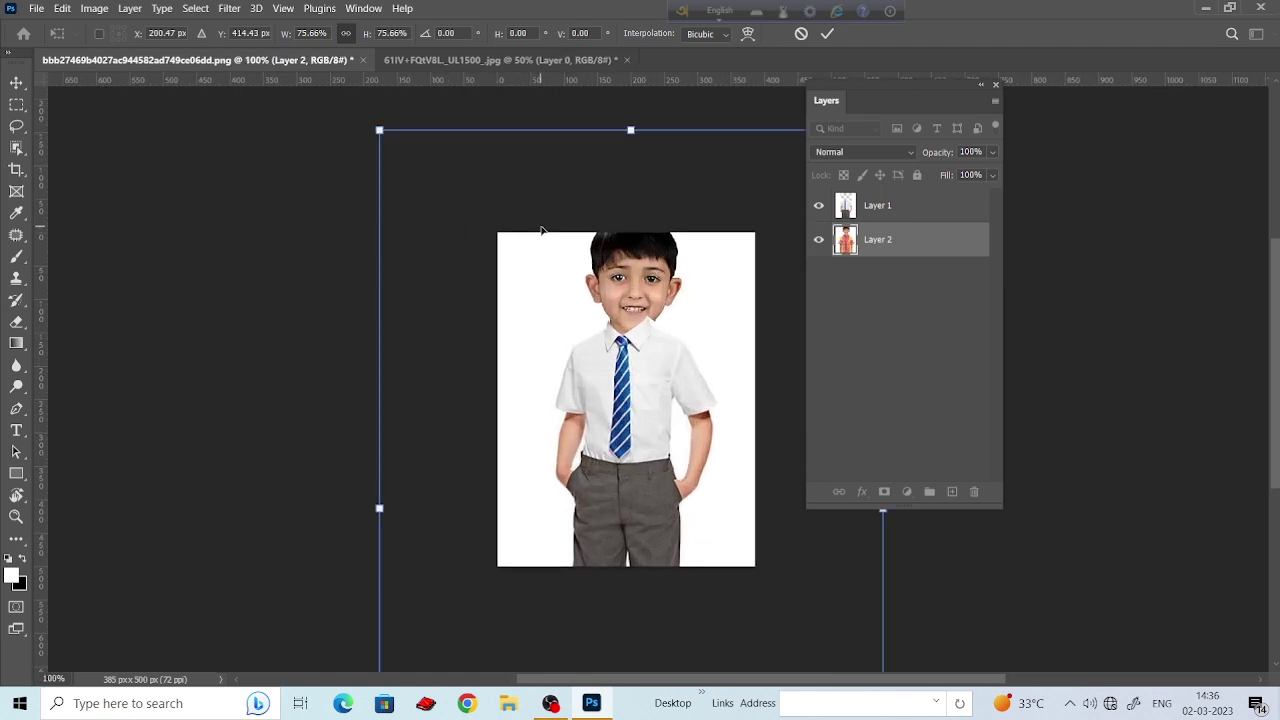
mouse_move(692, 468)
left_mouse_down()
mouse_move(654, 446)
mouse_move(619, 327)
left_mouse_up()
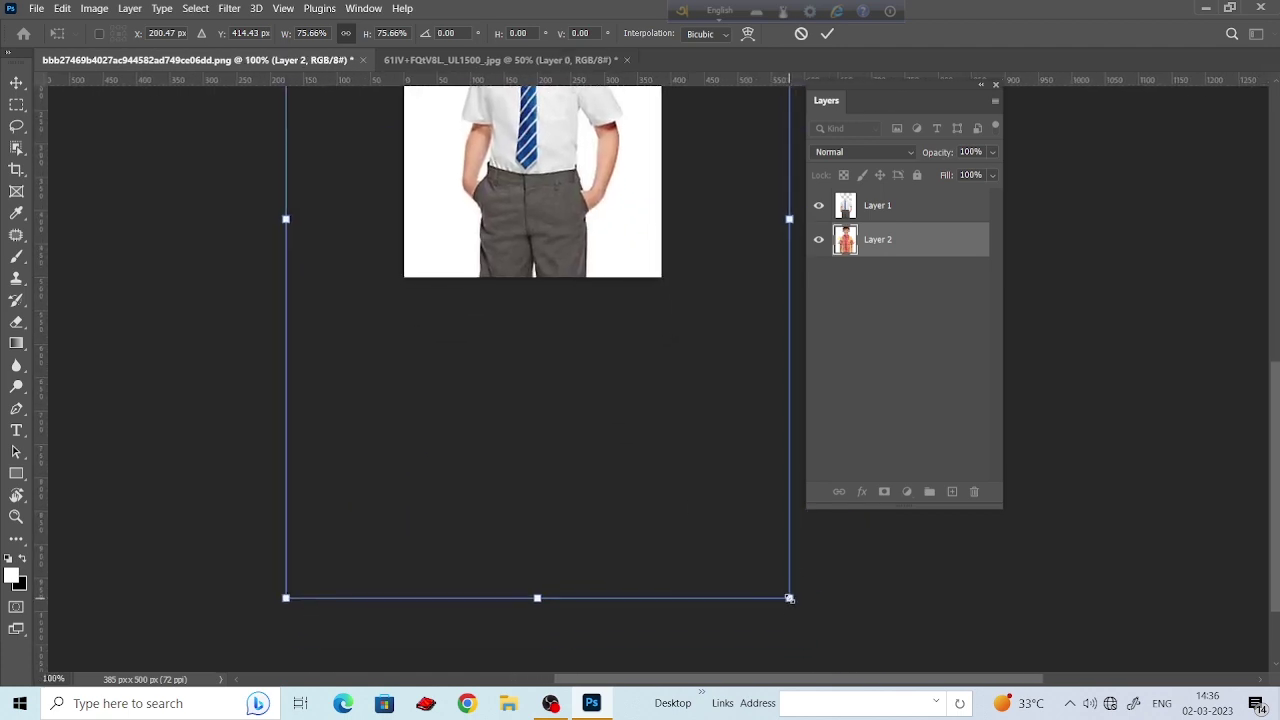
left_click_drag(789, 598, 773, 573)
left_click_drag(549, 246, 577, 368)
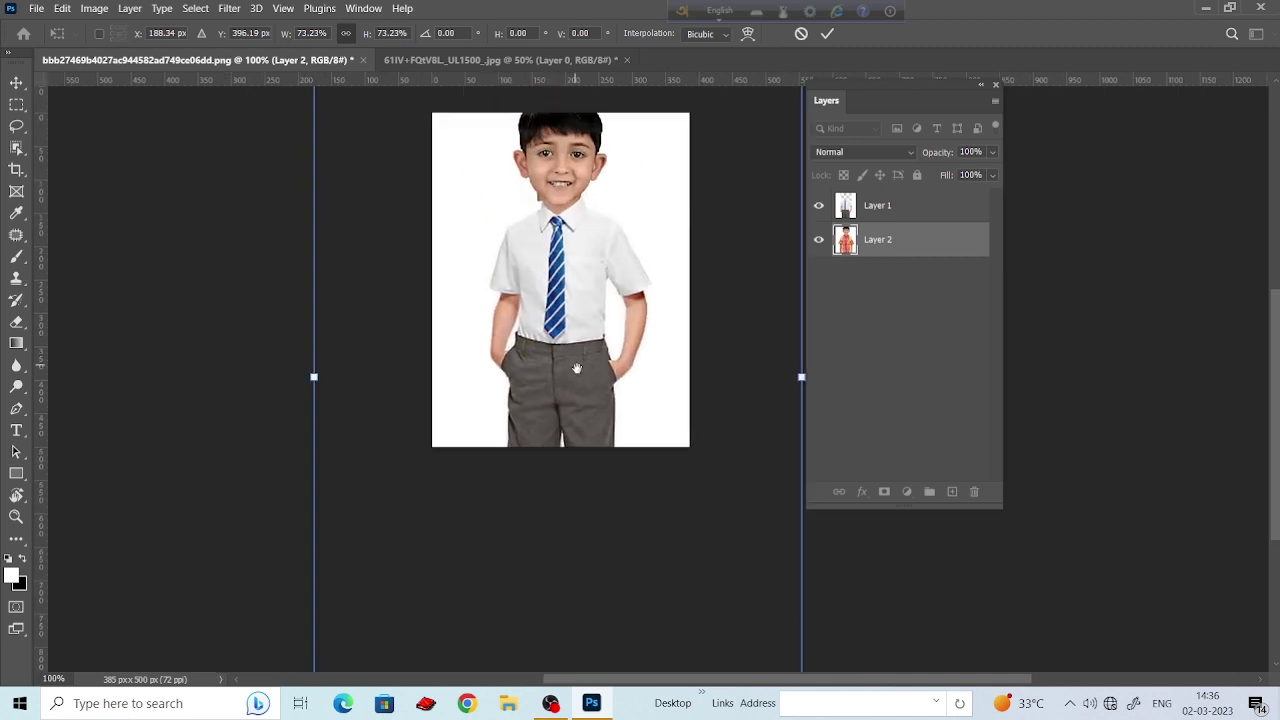
left_click_drag(477, 265, 489, 323)
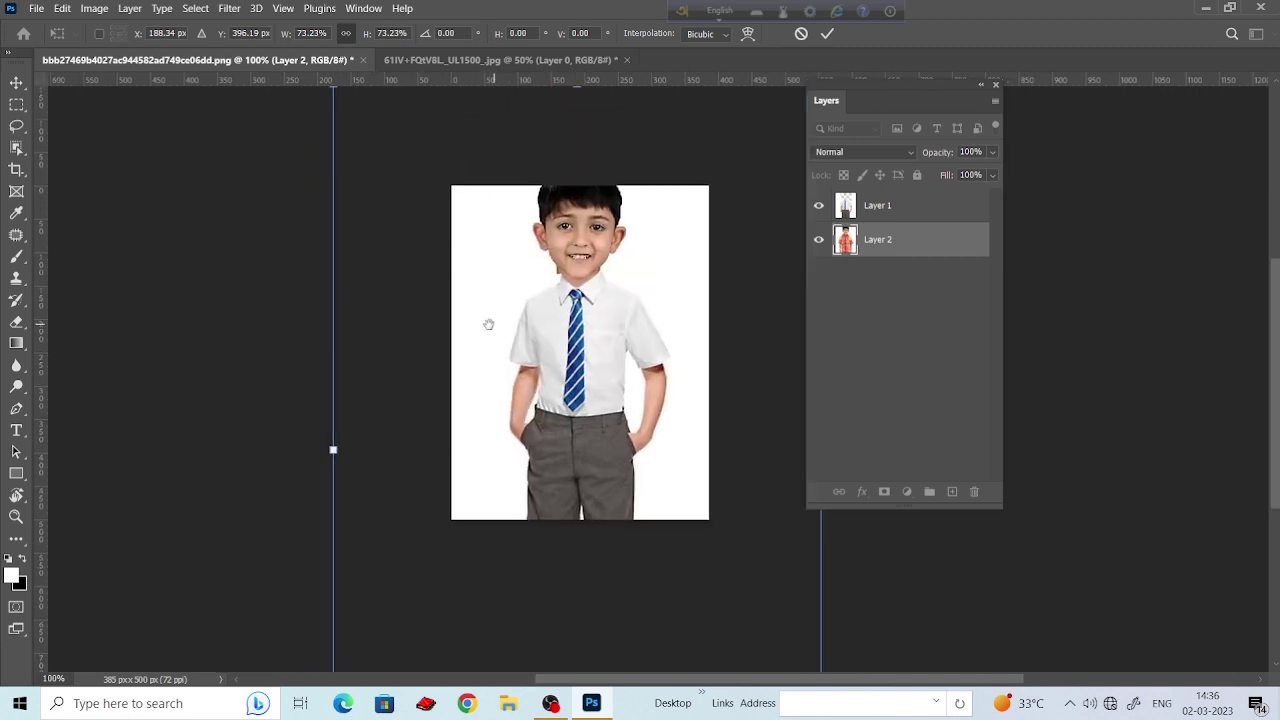
left_click_drag(443, 206, 452, 272)
left_click_drag(353, 159, 378, 176)
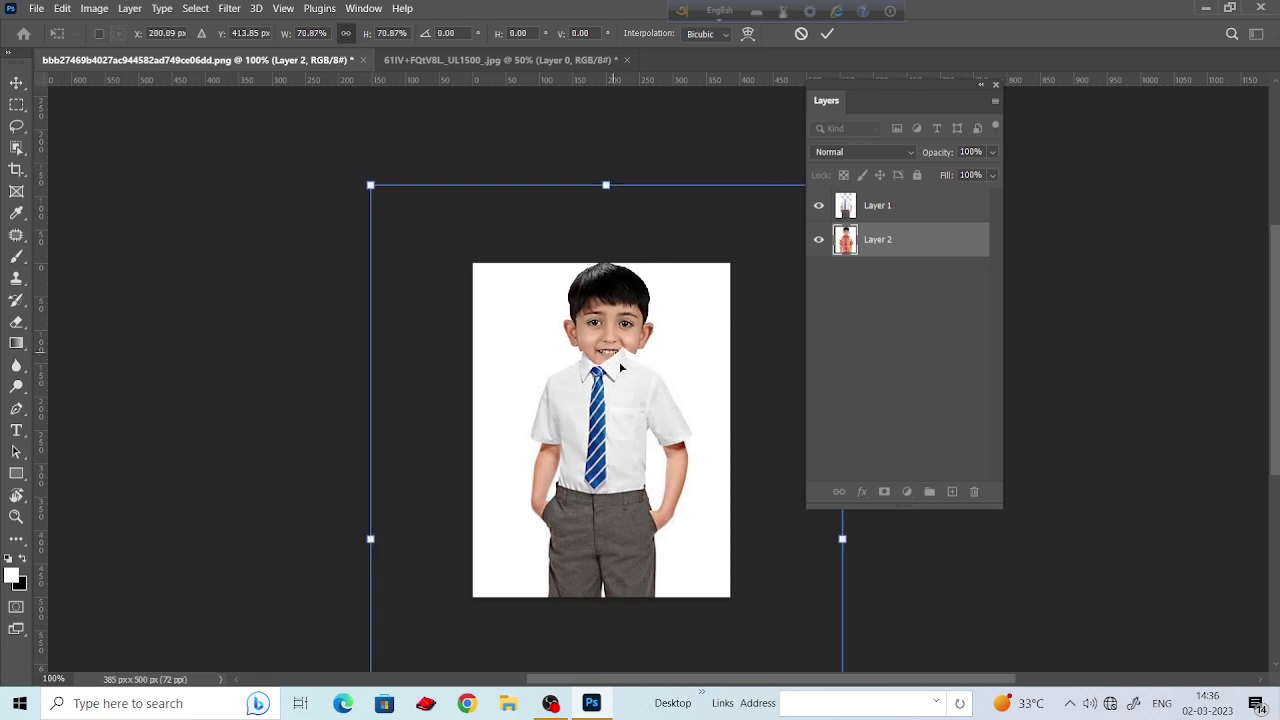
left_click_drag(610, 314, 604, 297)
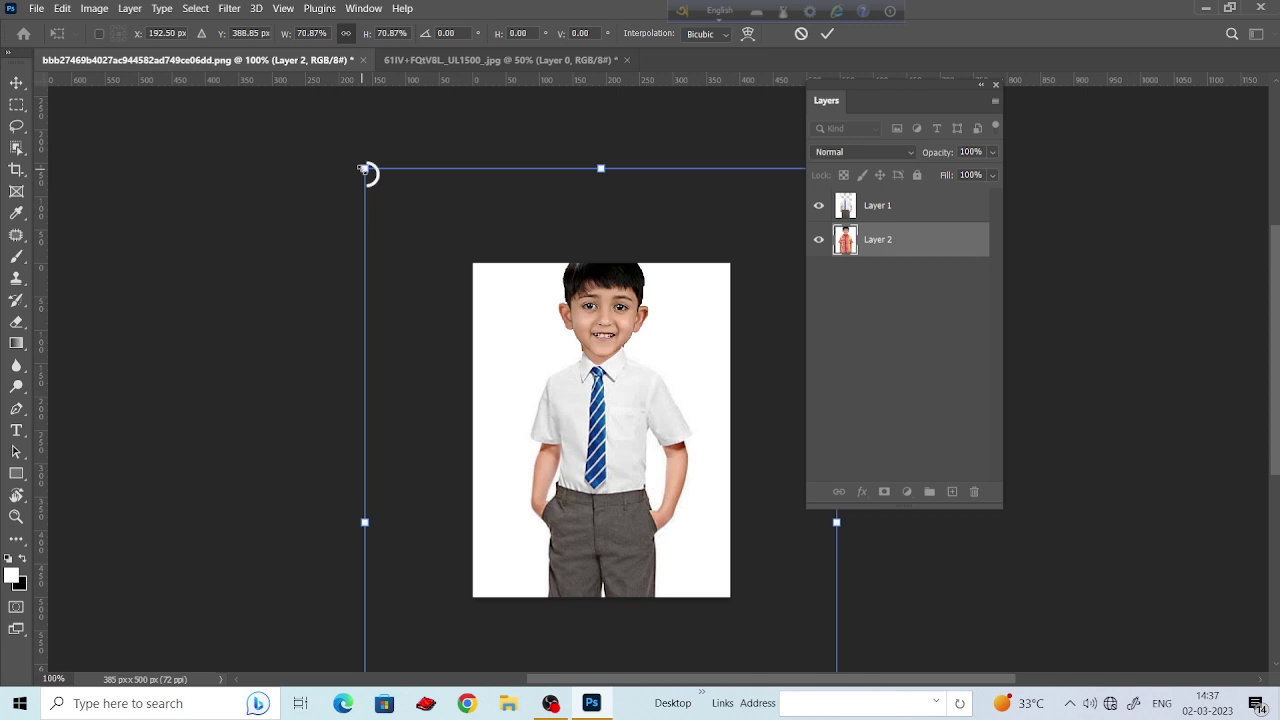
left_click_drag(365, 170, 374, 183)
left_click_drag(588, 308, 584, 294)
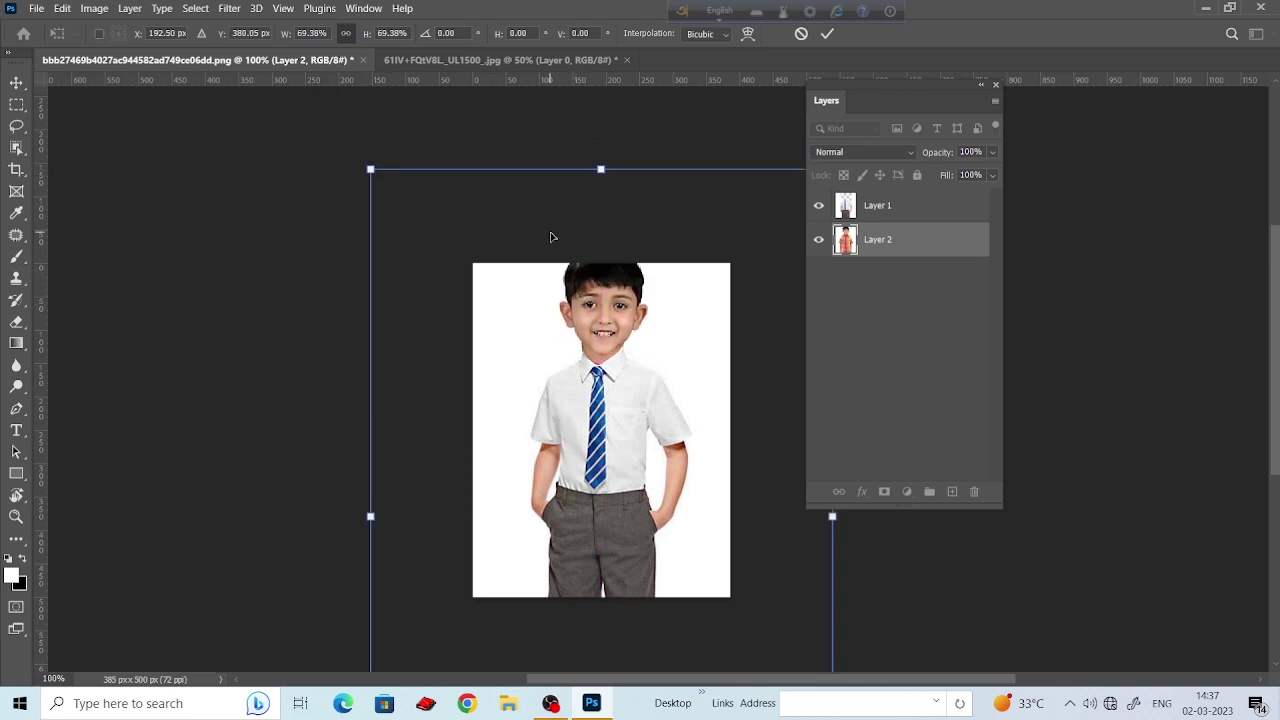
Check the neck join at 200%, nudge the layer left, and shrink it to about 68%.
key("ctrl+plus")
left_click_drag(551, 236, 553, 237)
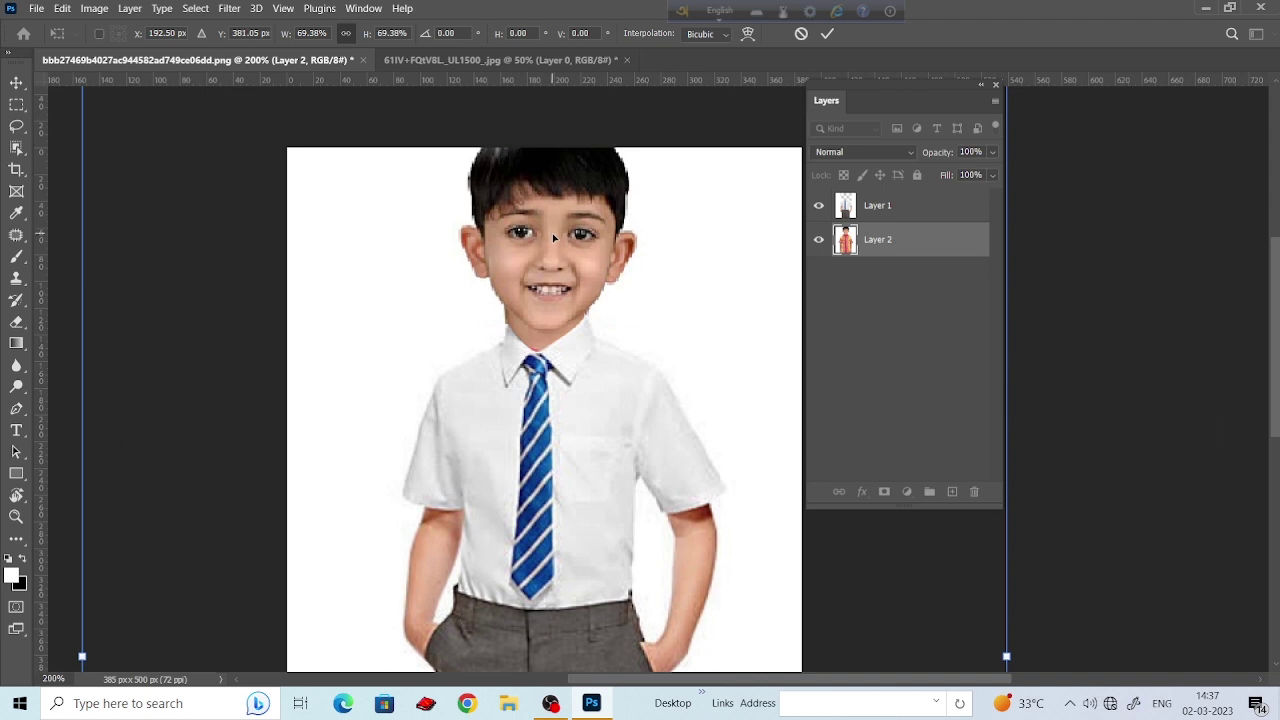
key("Left")
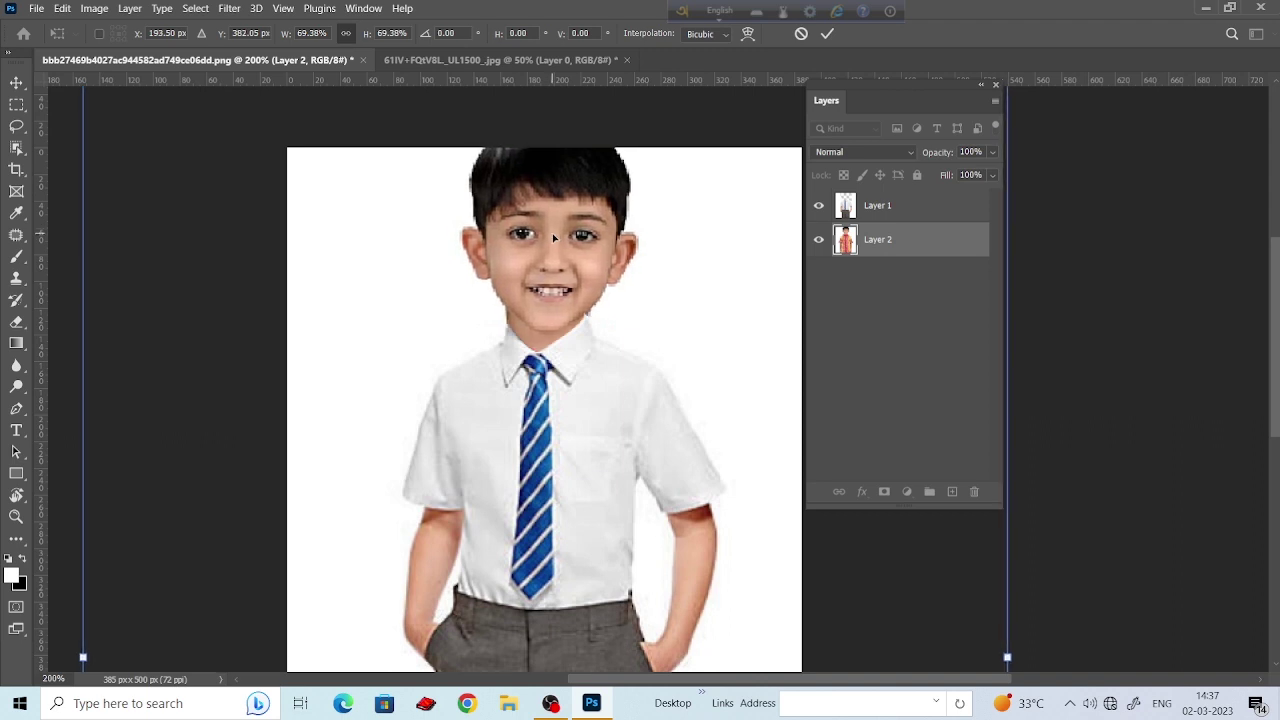
key("Left")
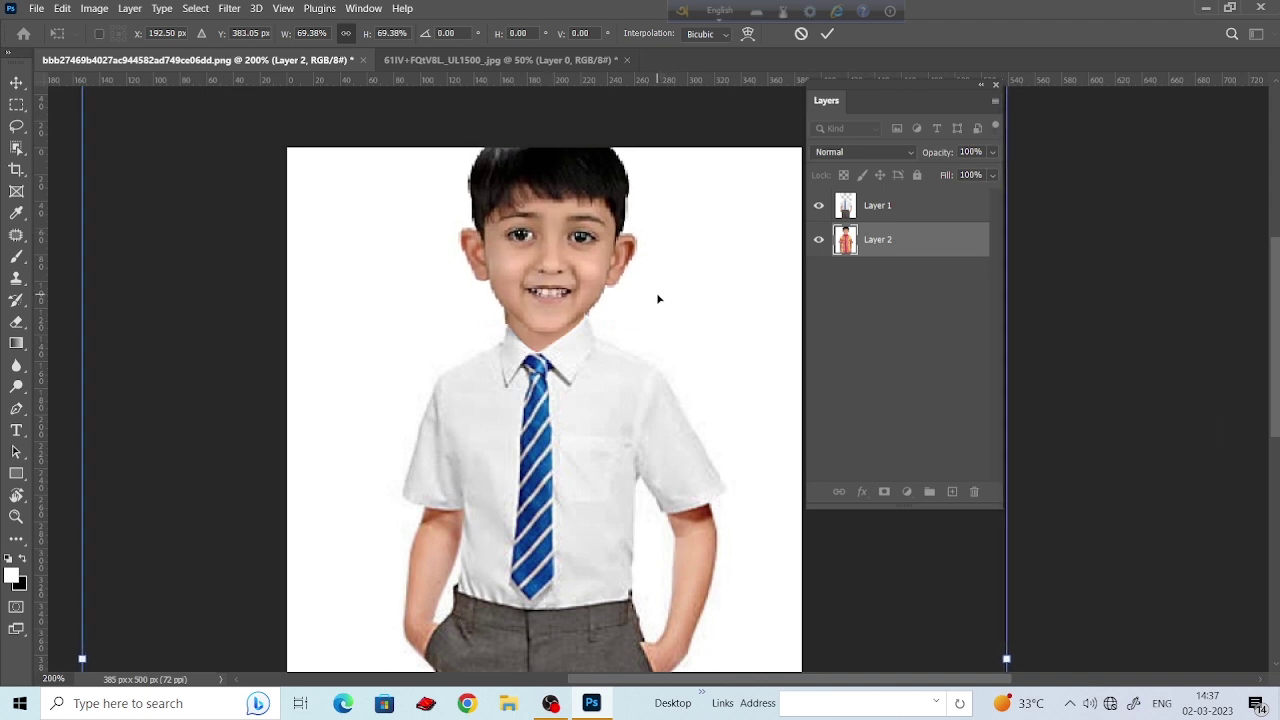
key("ctrl+minus")
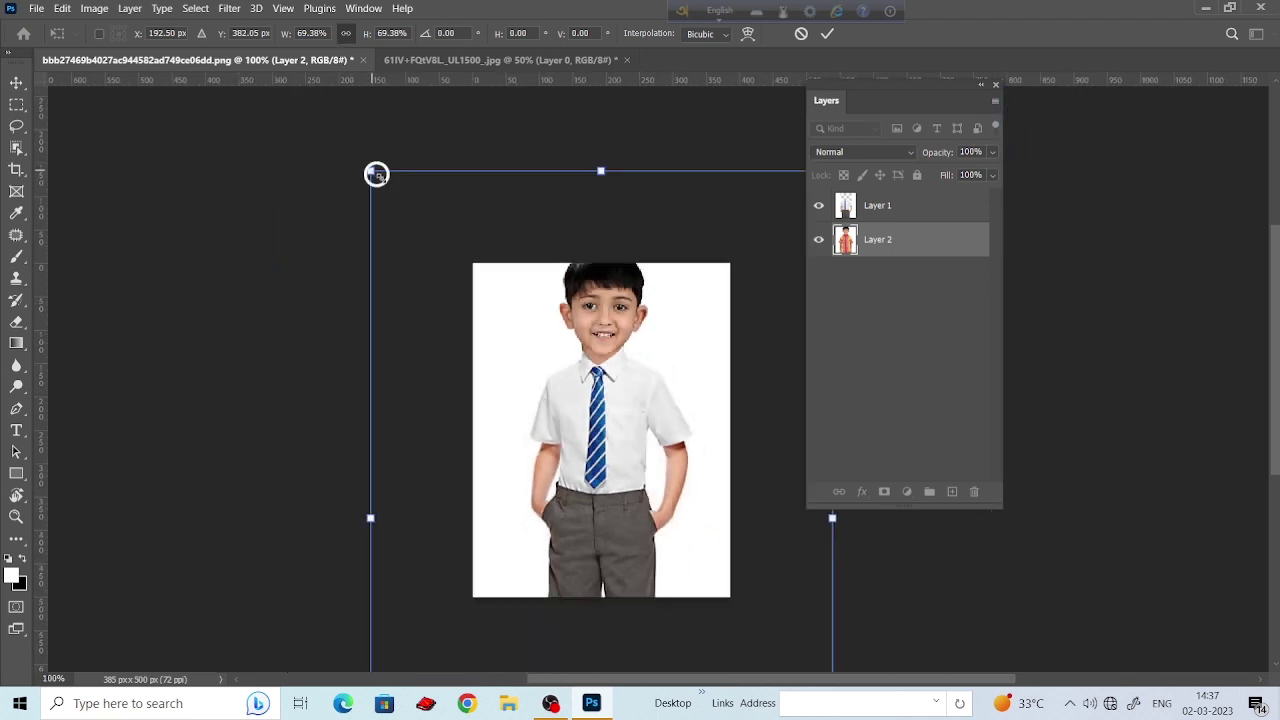
left_click_drag(372, 172, 379, 181)
left_click_drag(609, 314, 604, 302)
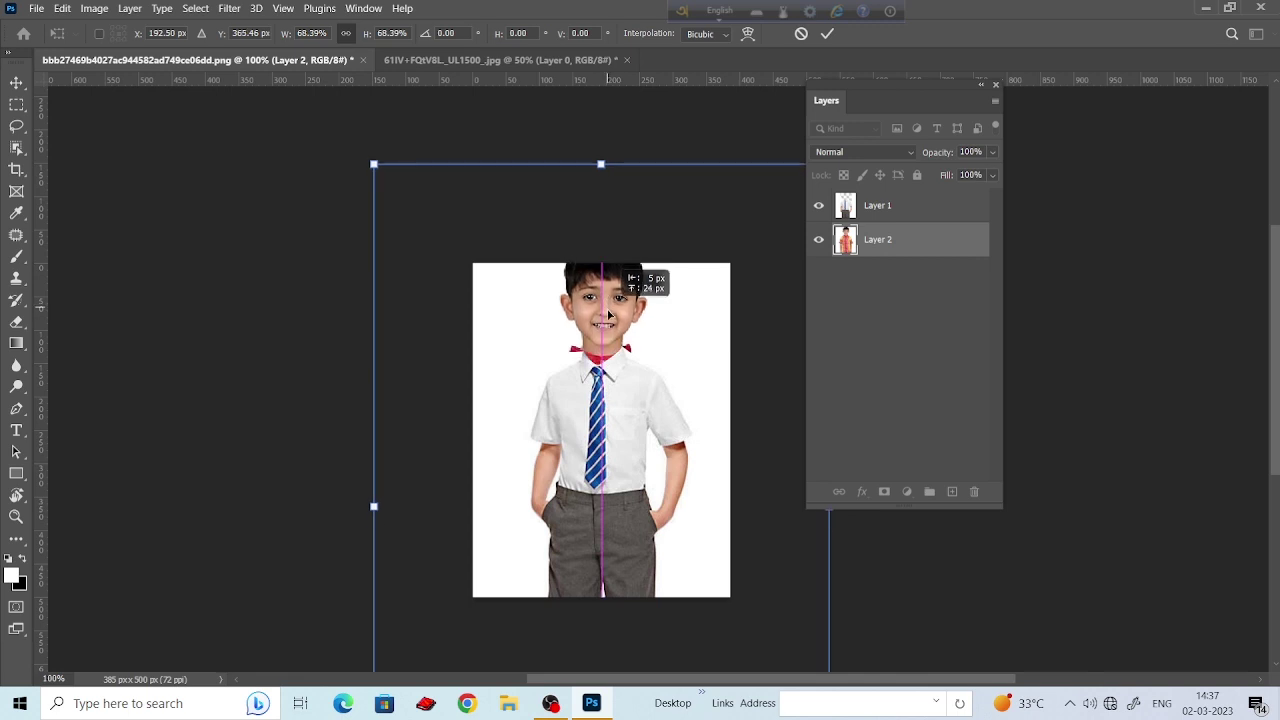
key("ctrl+plus")
key("ctrl+plus")
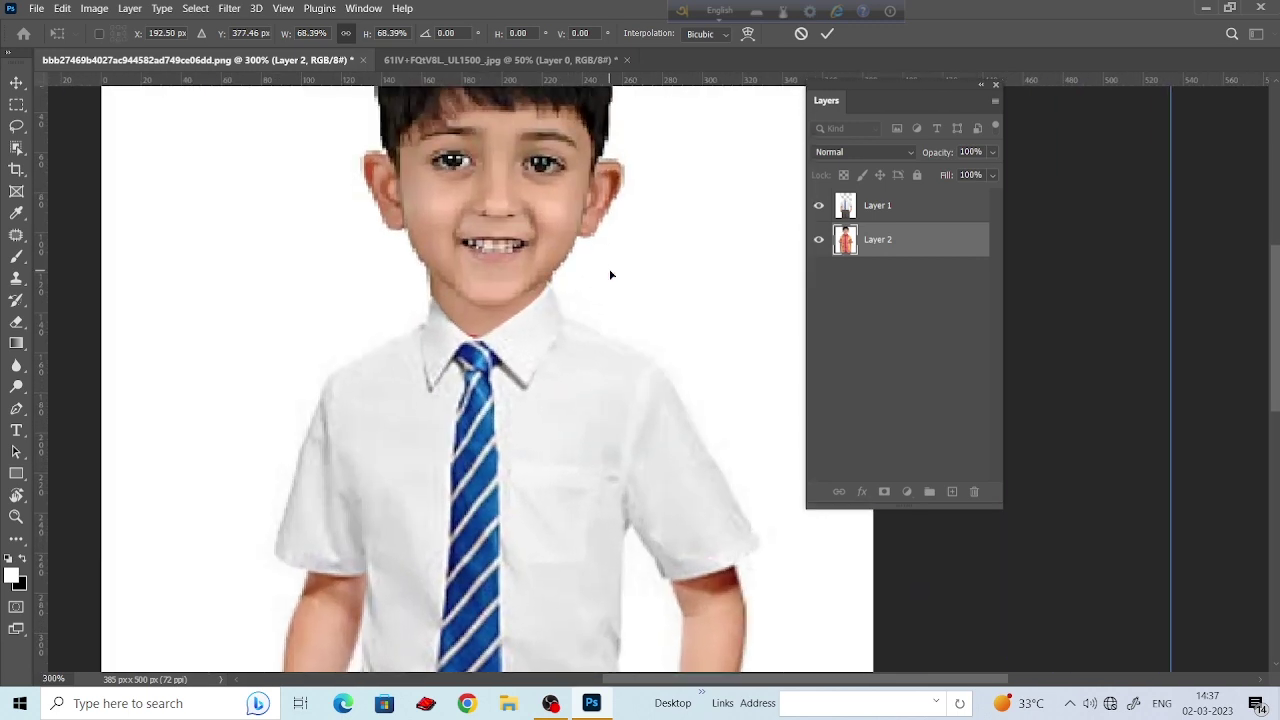
key("Right")
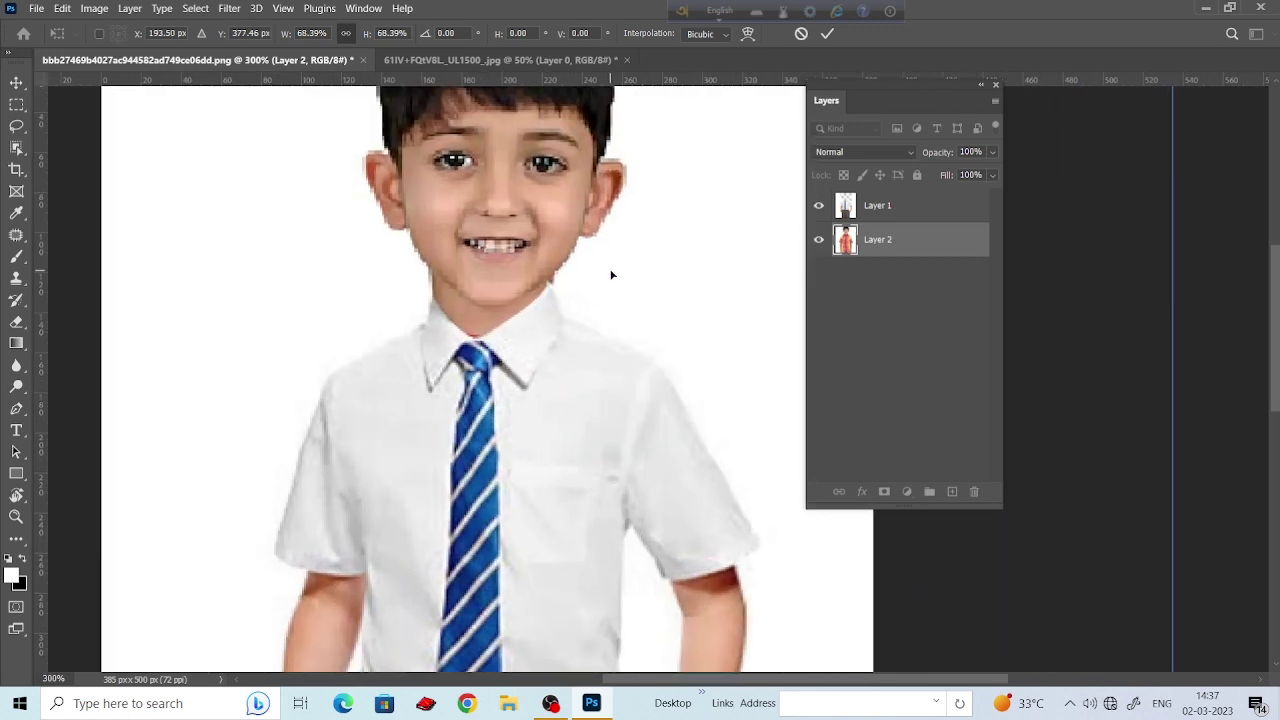
key("Left")
key("ctrl+minus")
key("ctrl+minus")
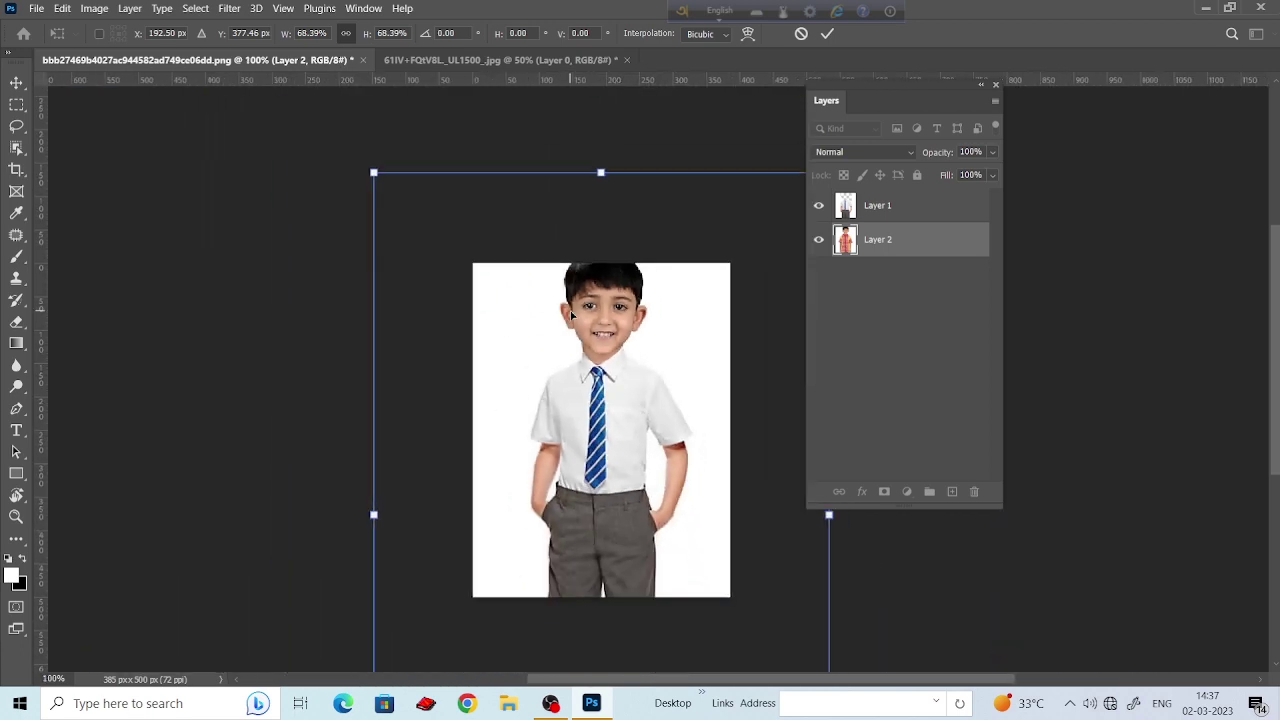
Fine-tune the body to about 66%, nudging it right and down 2 px to align the neck.
left_click_drag(375, 173, 386, 186)
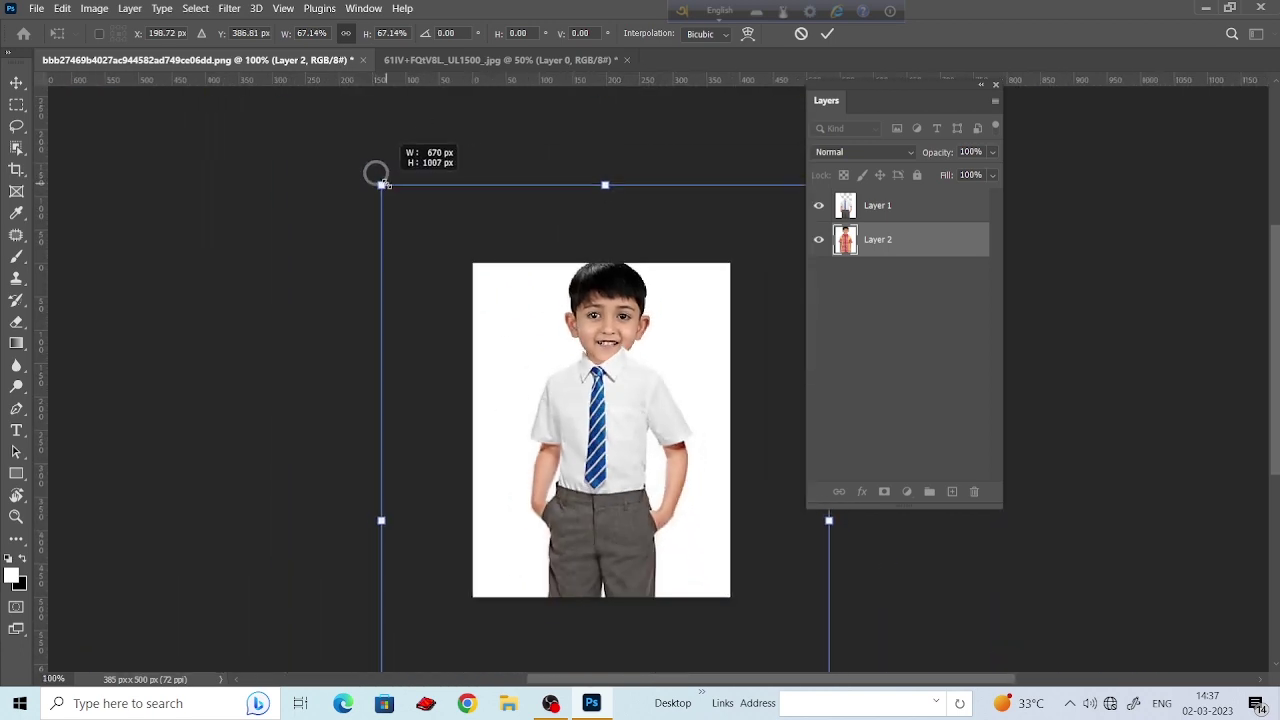
key("ctrl+plus")
key("ctrl+plus")
key("ctrl+plus")
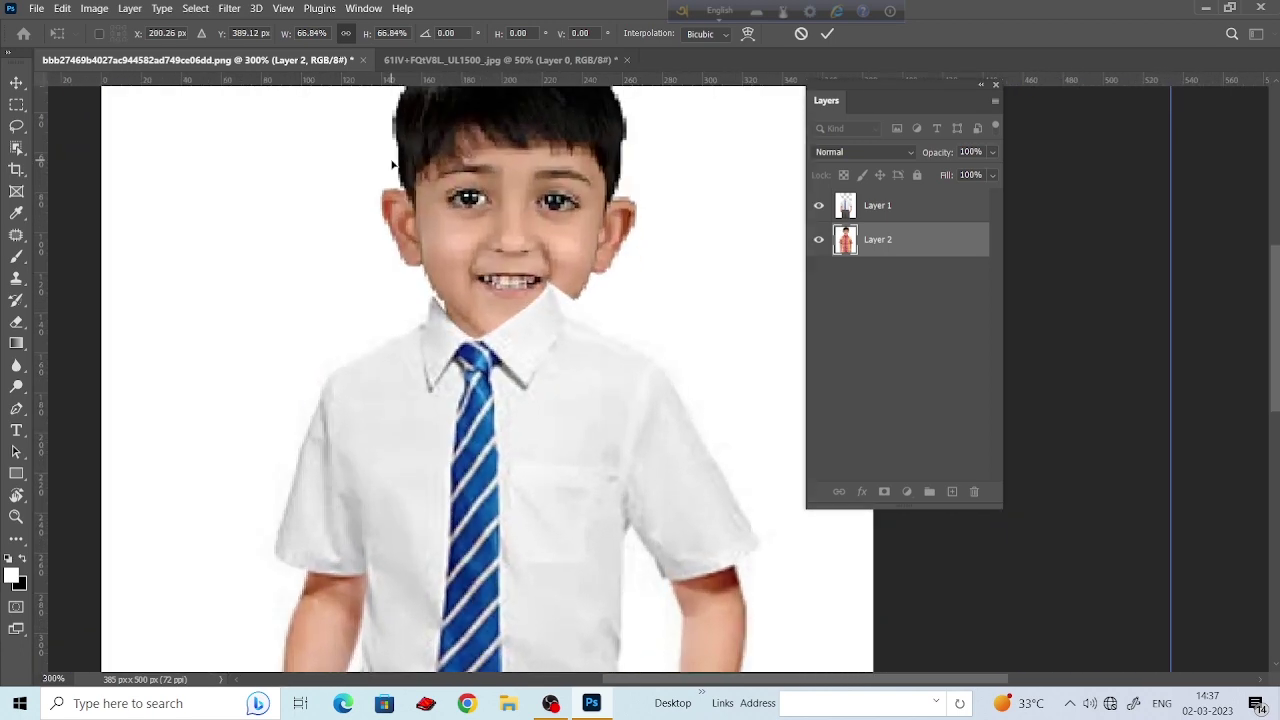
left_click_drag(552, 272, 543, 237)
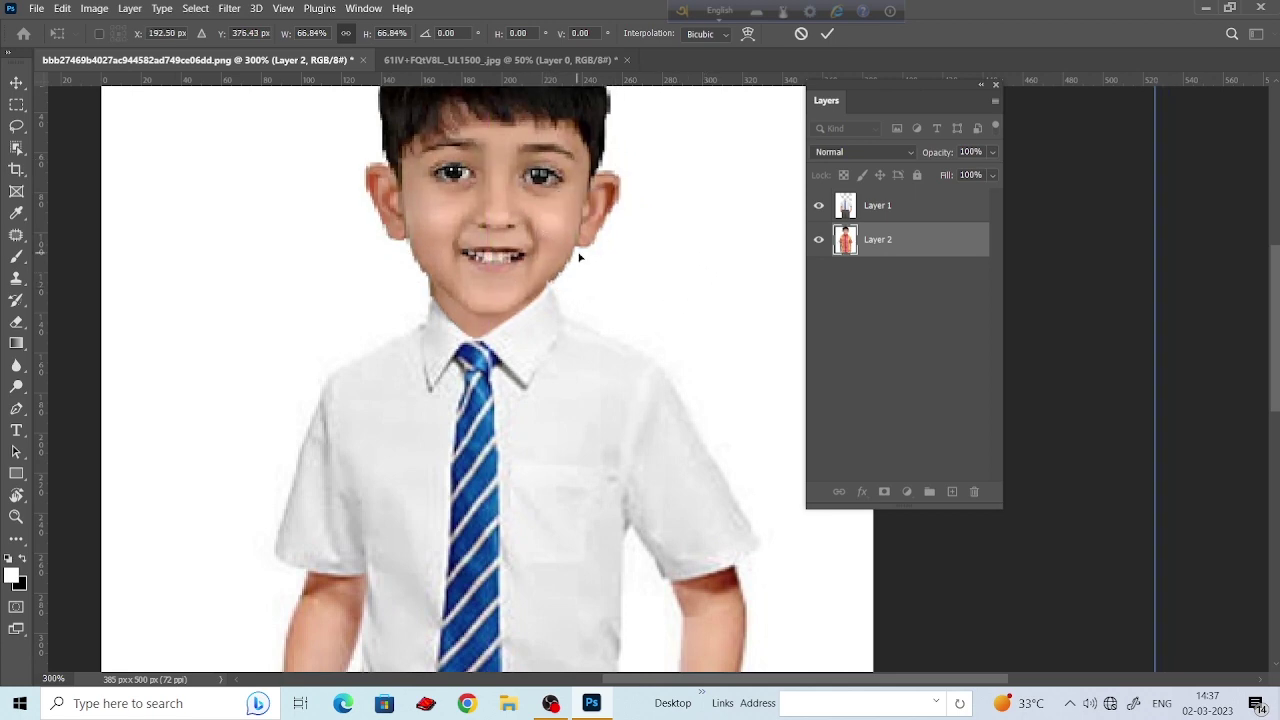
key("ctrl+minus")
key("ctrl+minus")
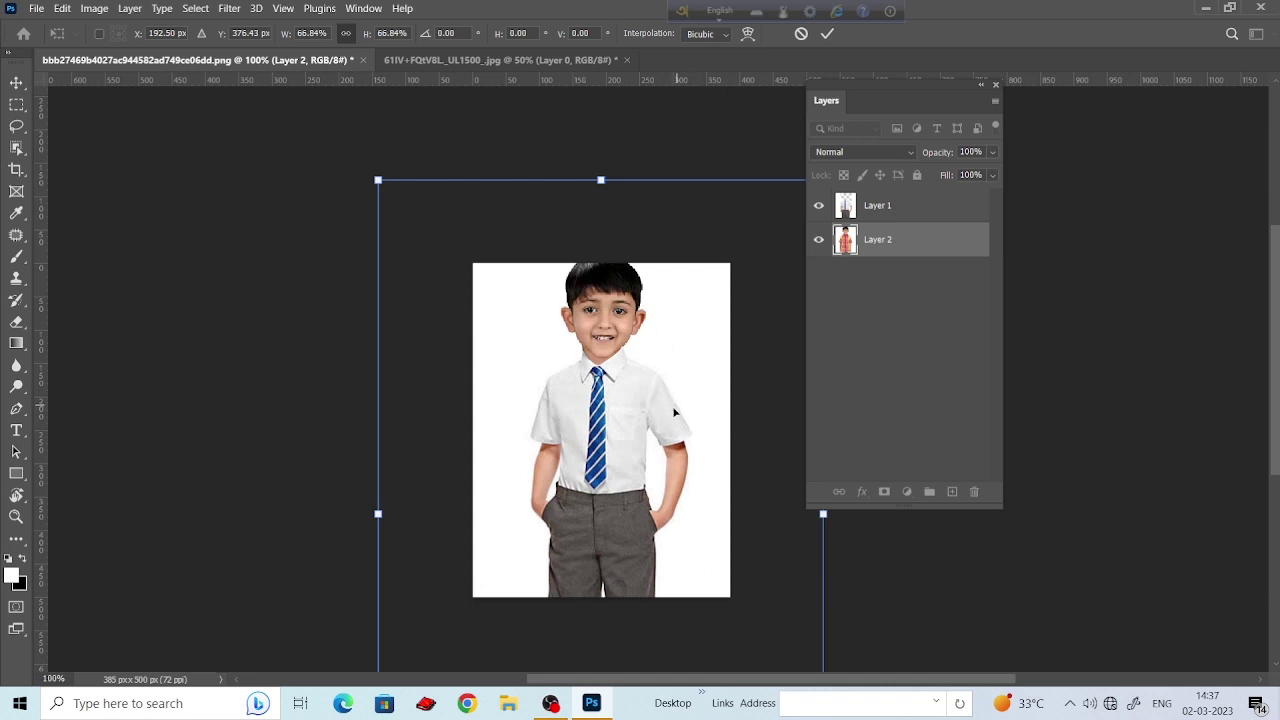
scroll(656, 357, "down", 2)
scroll(634, 305, "down", 3)
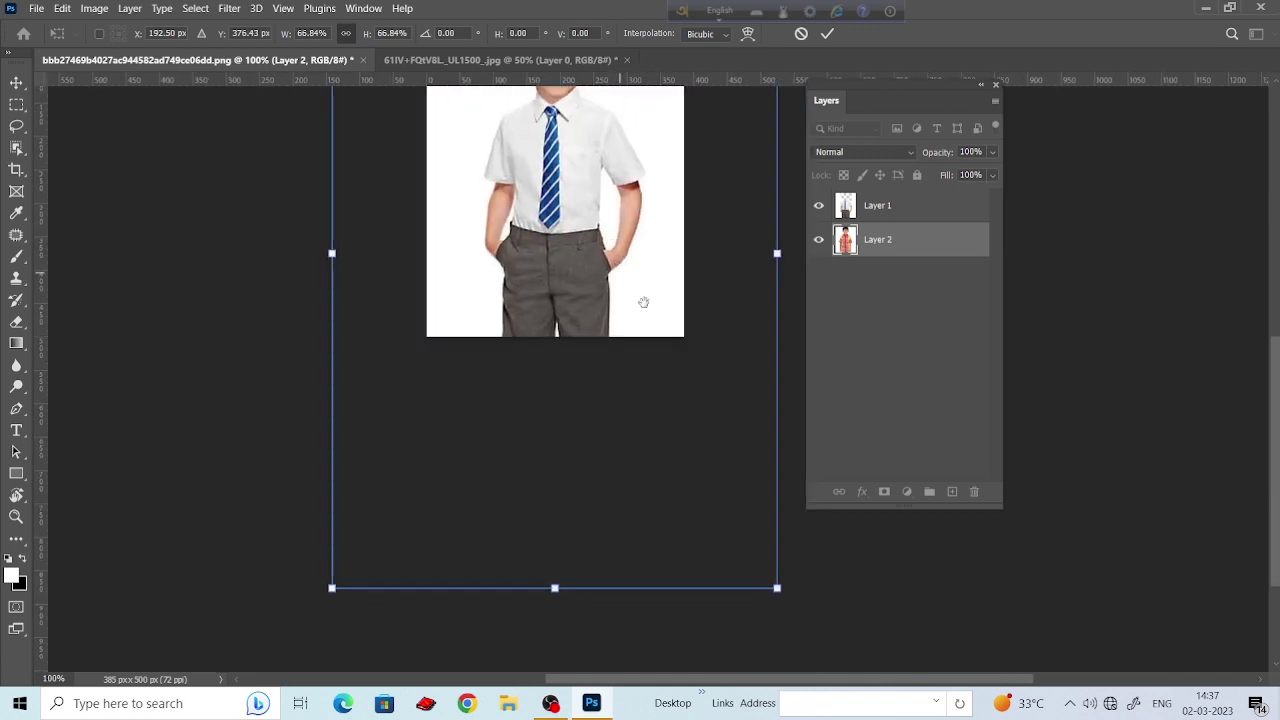
scroll(643, 297, "down", 3)
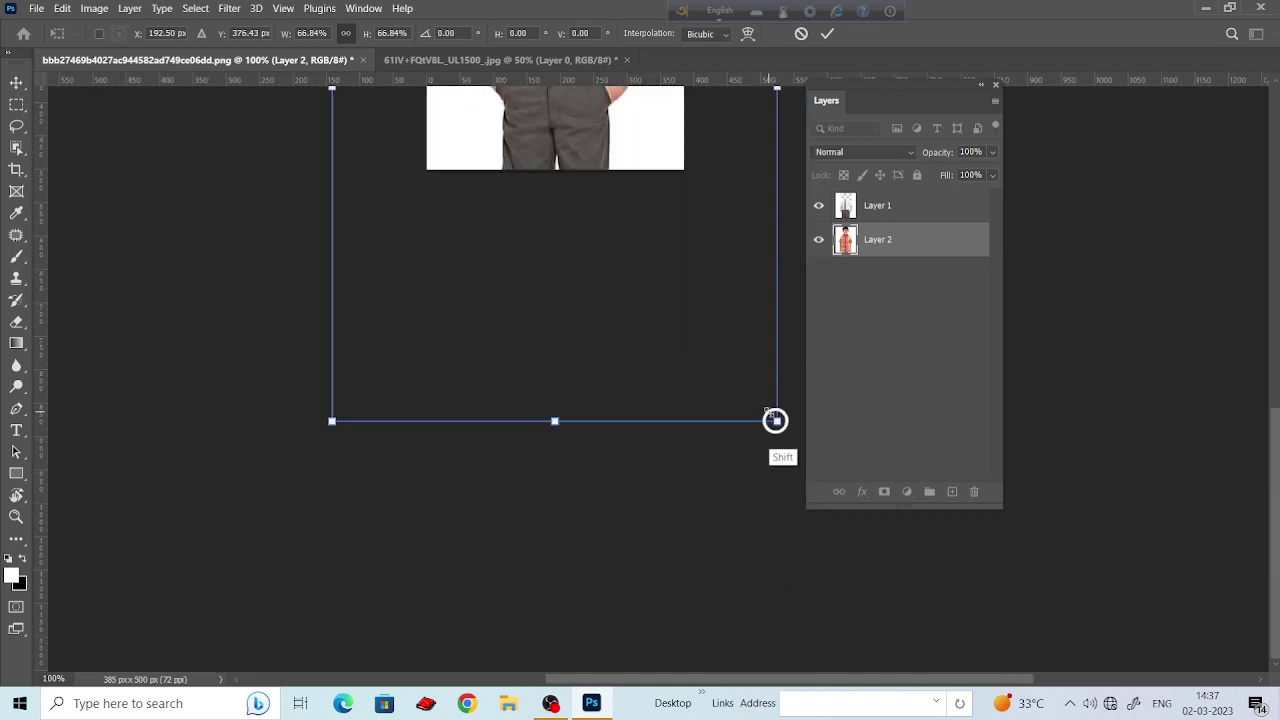
left_click_drag(776, 420, 774, 420)
scroll(590, 300, "up", 2)
scroll(571, 340, "up", 2)
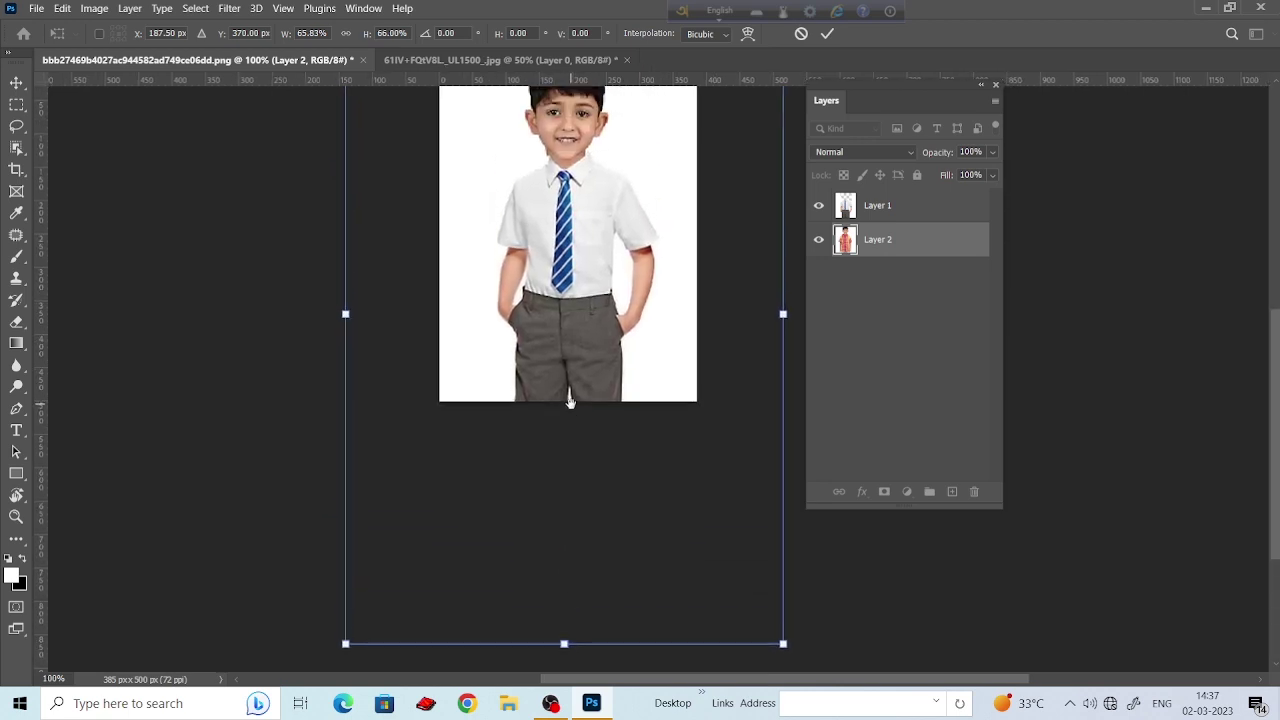
key("Right")
key("Right")
key("Right")
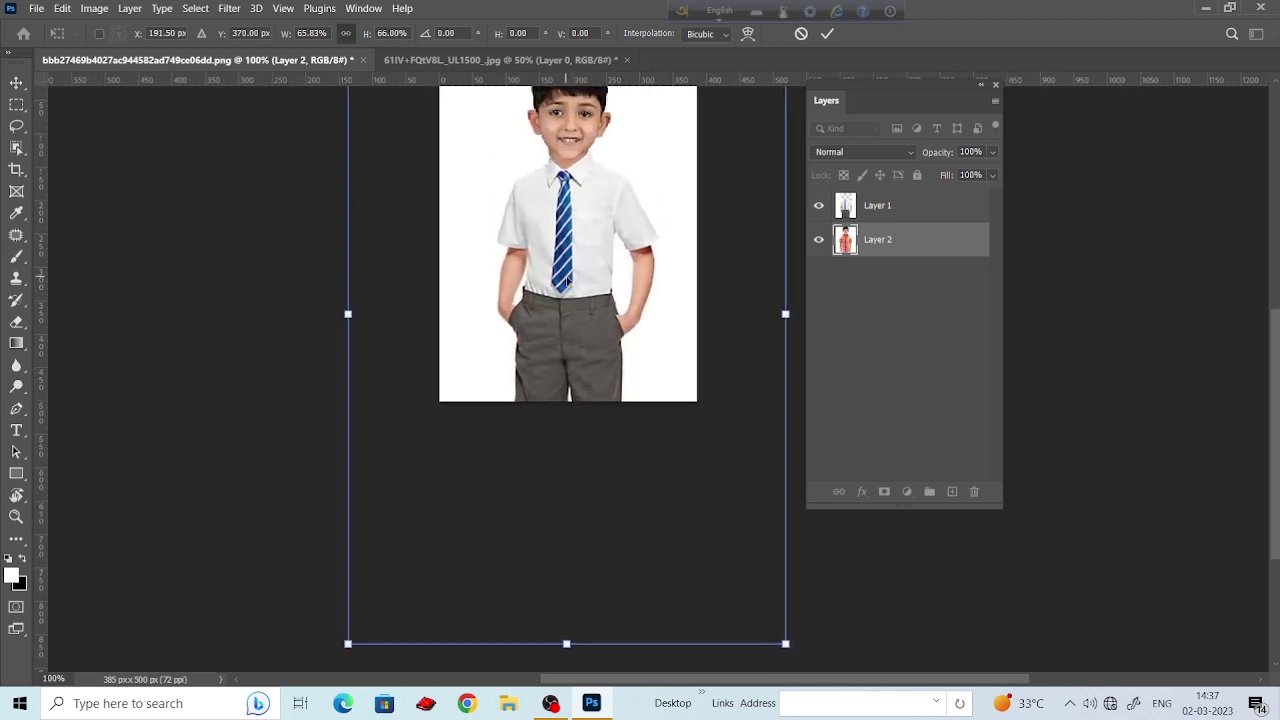
key("Right")
key("Right")
key("Down")
key("Down")
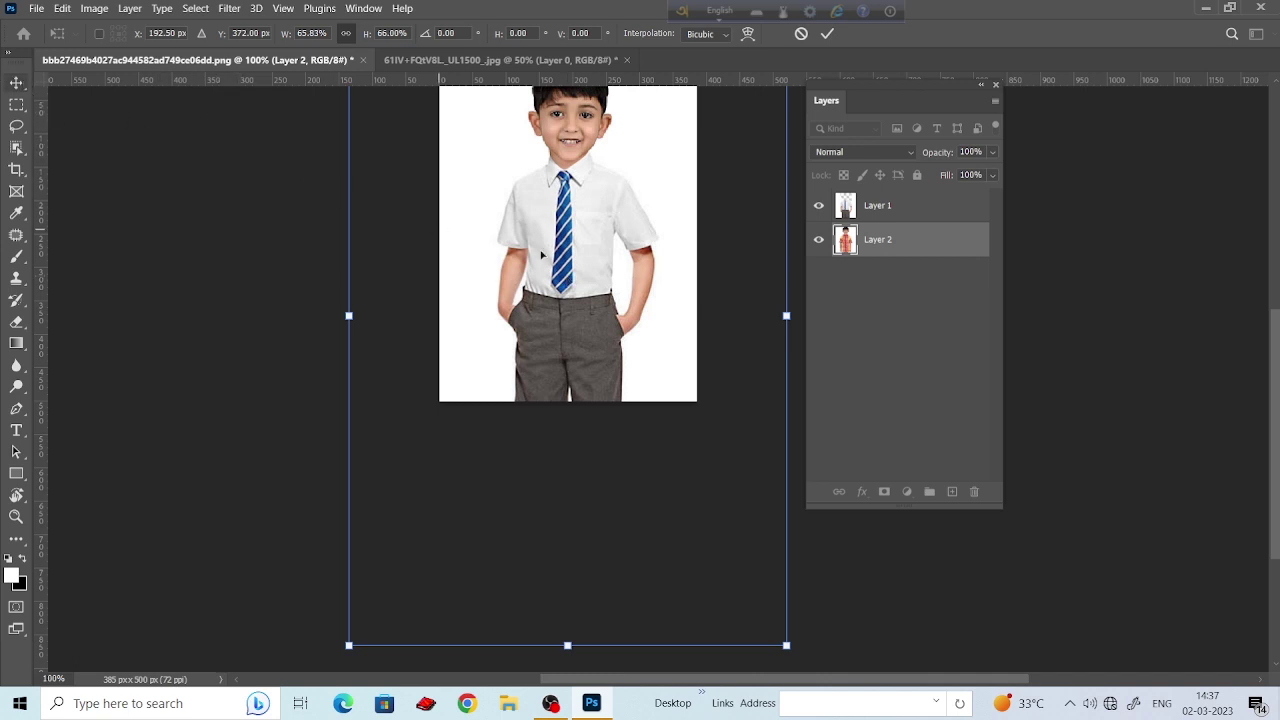
scroll(465, 270, "up", 2)
Commit the transform and crop the canvas taller to 385 × 581 px so the head fits.
left_click(29, 80)
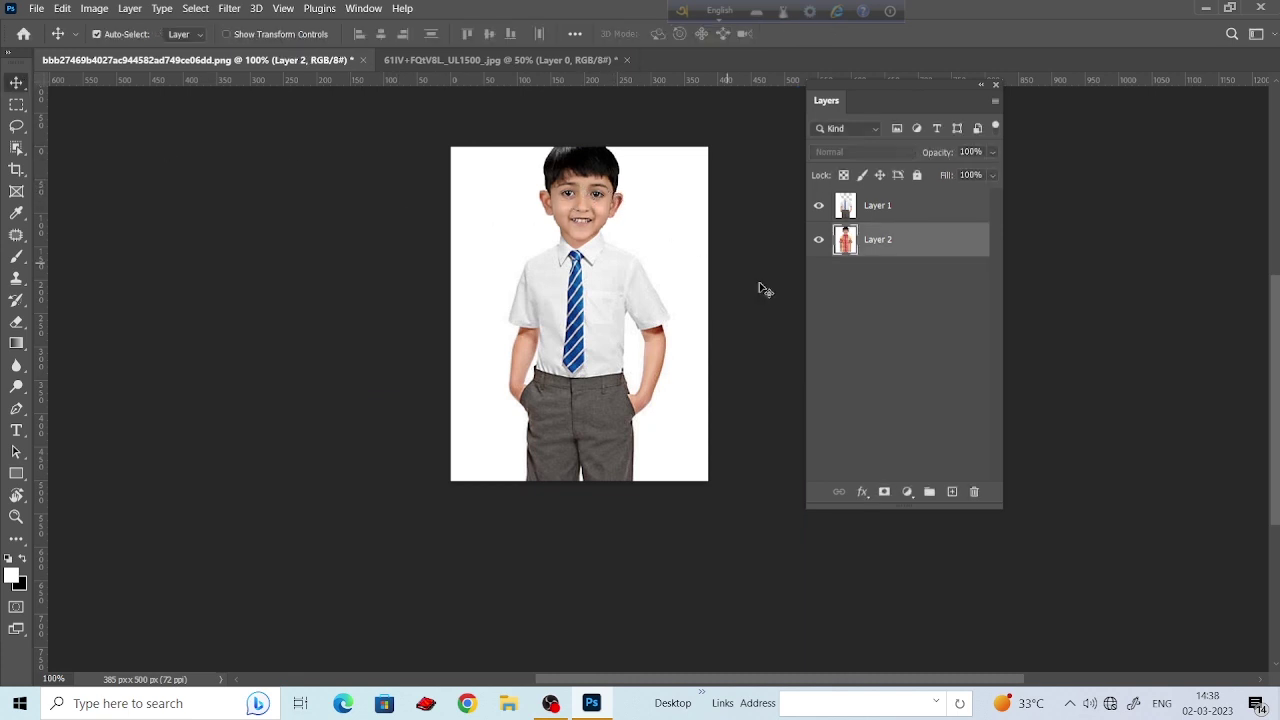
left_click(16, 169)
left_click_drag(588, 147, 590, 119)
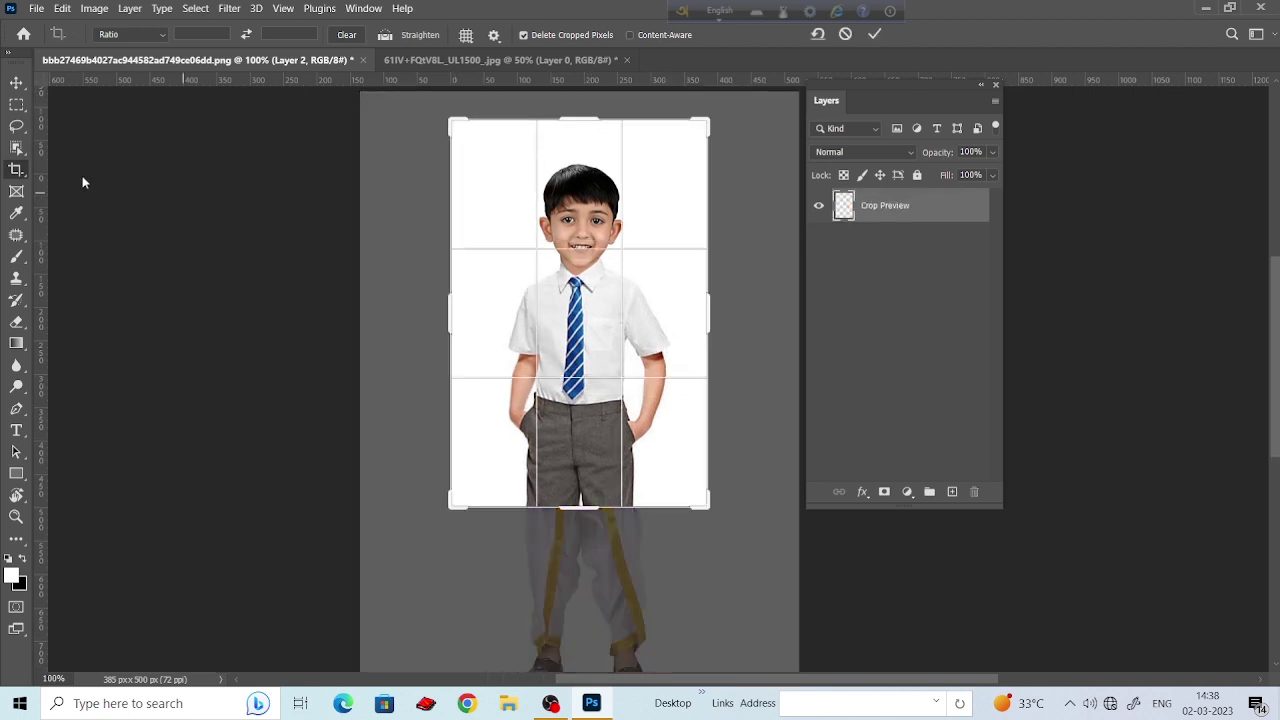
left_click(16, 82)
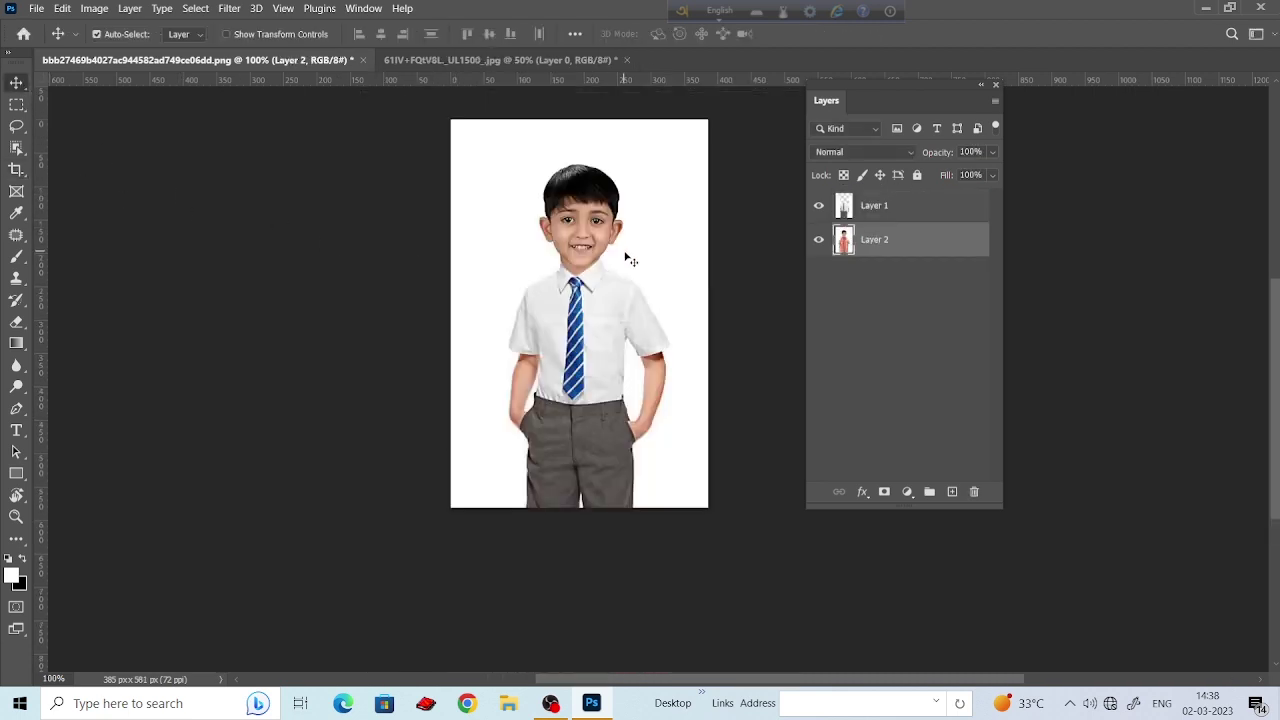
Zoom in on the face and neck, select Layer 2, and toggle its visibility to check it.
key("ctrl+plus")
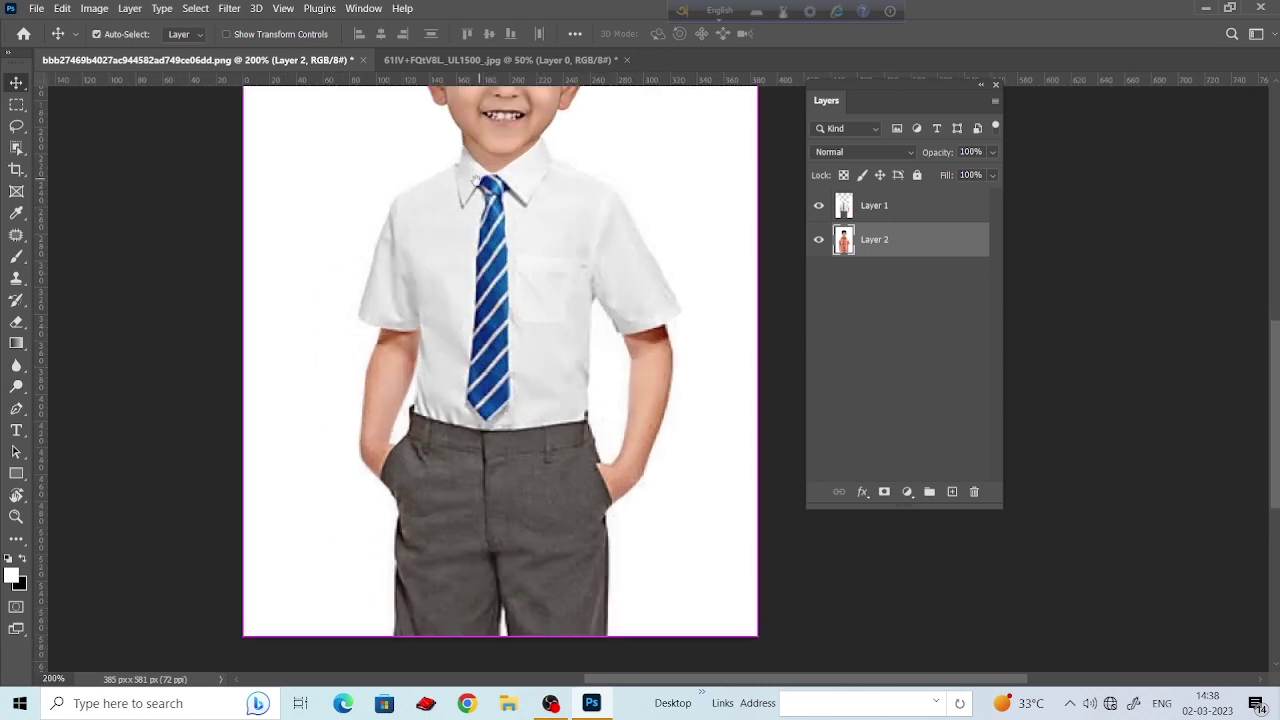
left_click_drag(482, 138, 518, 233)
key("ctrl+plus")
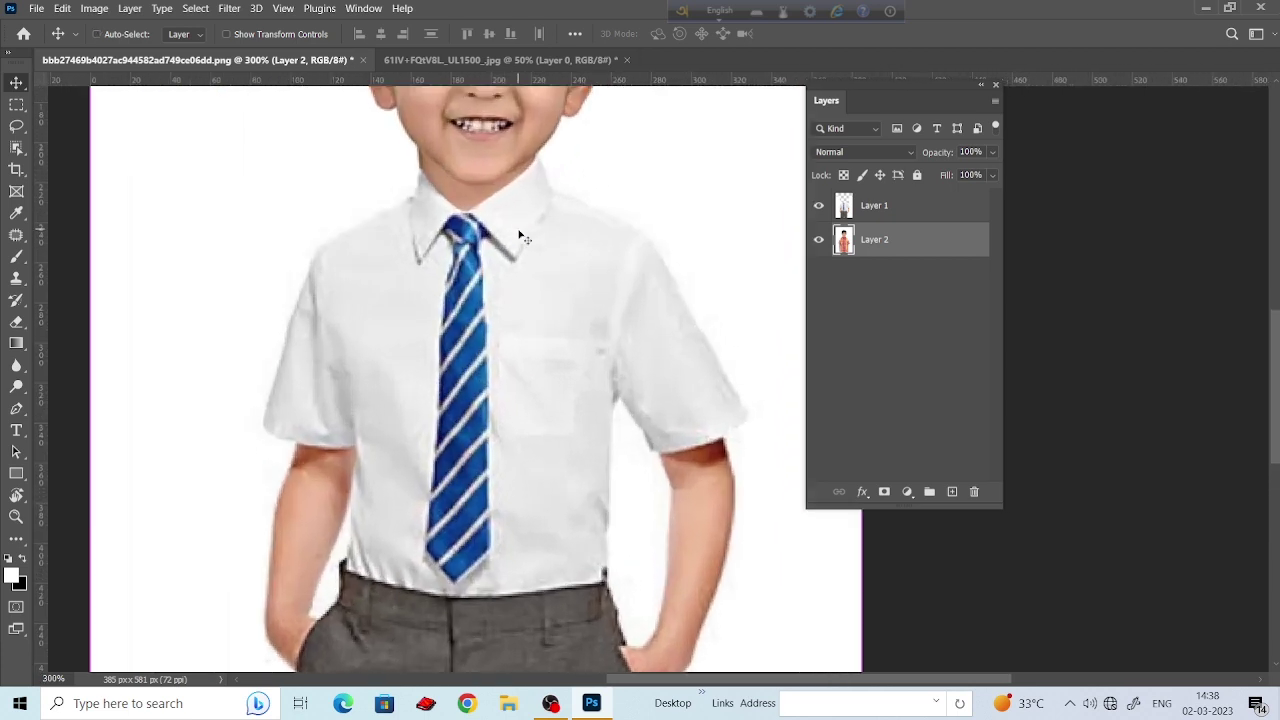
scroll(514, 229, "up", 5)
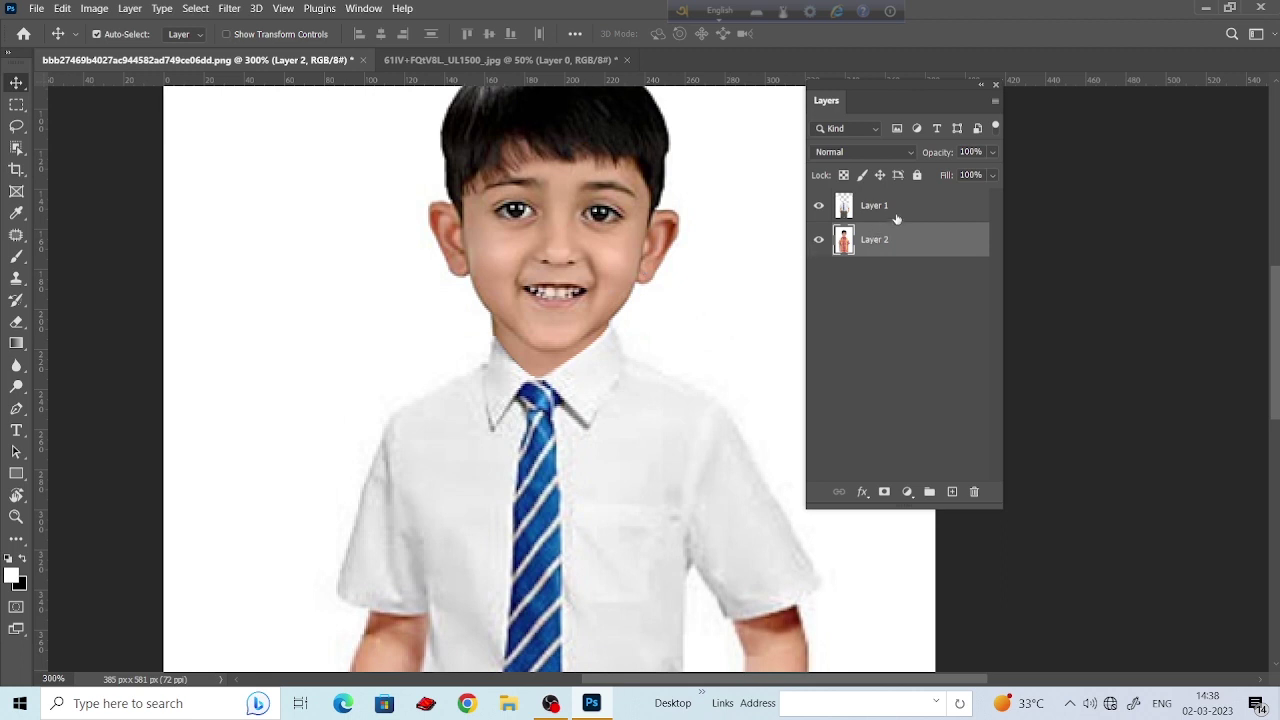
left_click(896, 210)
key("ctrl+plus")
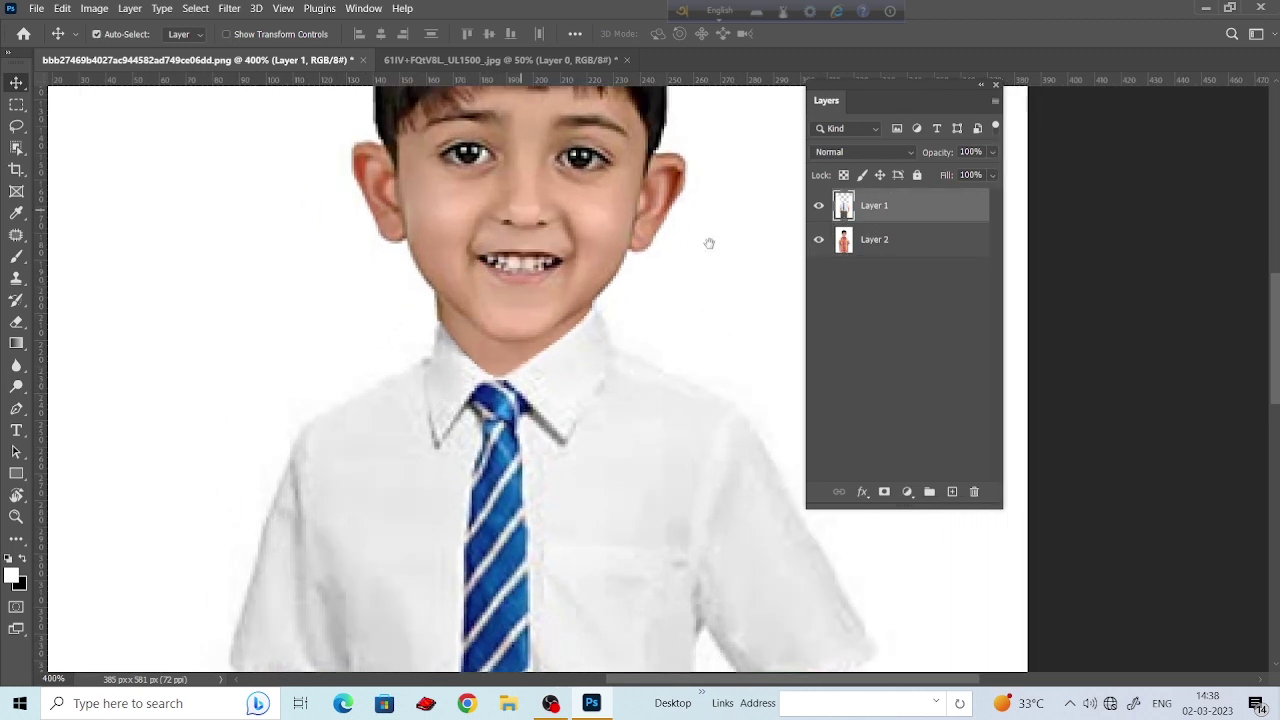
left_click_drag(614, 288, 662, 345)
left_click(641, 337)
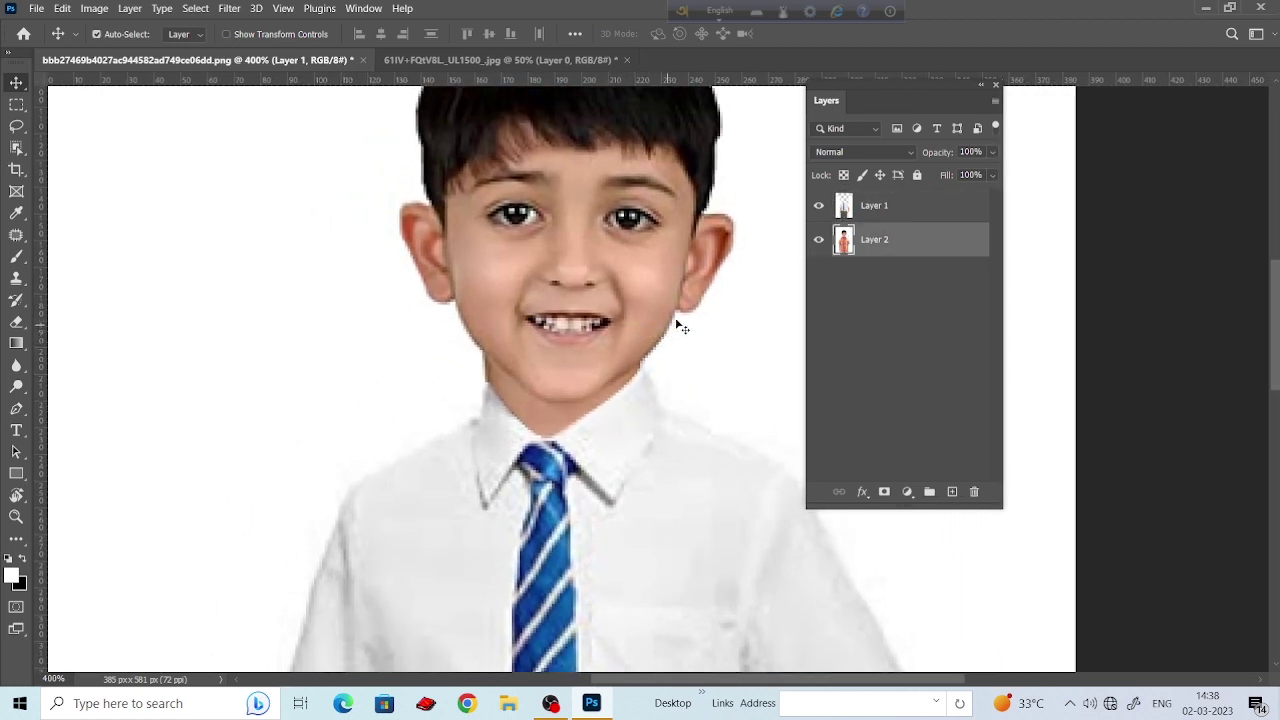
left_click(819, 241)
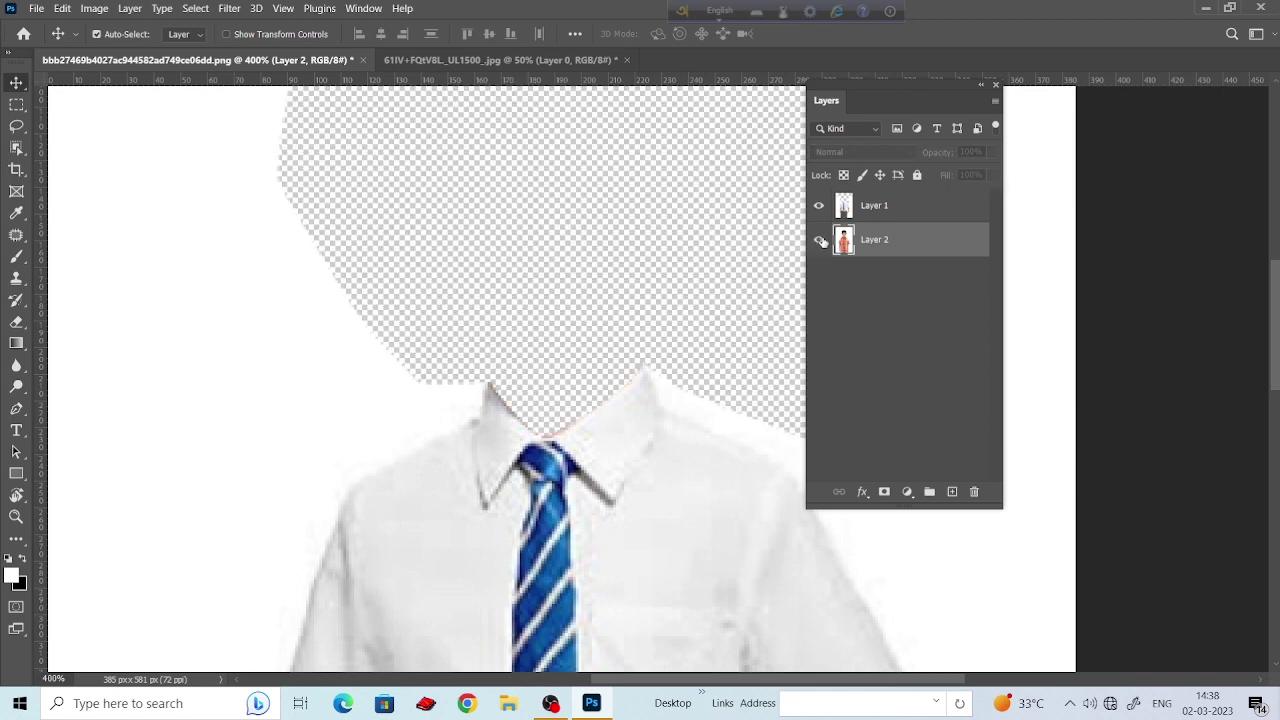
left_click(820, 241)
Add a layer mask to Layer 2 and brush black along the jawline to blend it.
left_click(885, 493)
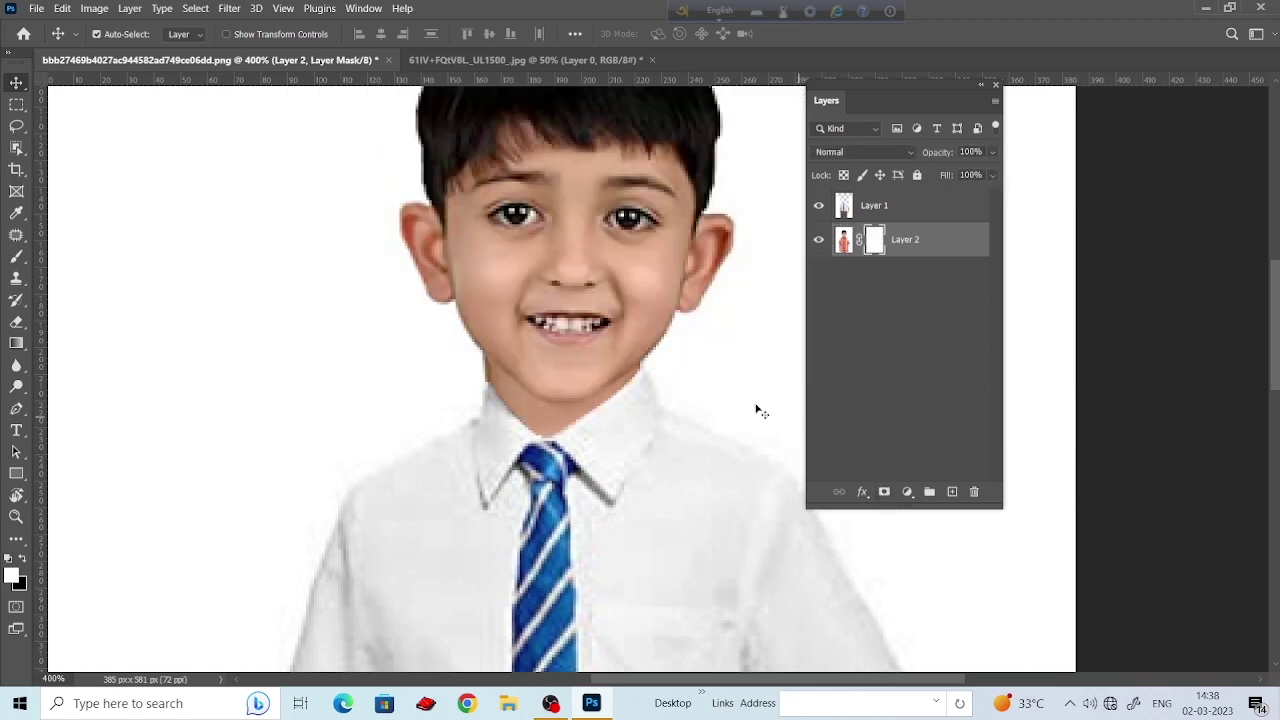
left_click(16, 256)
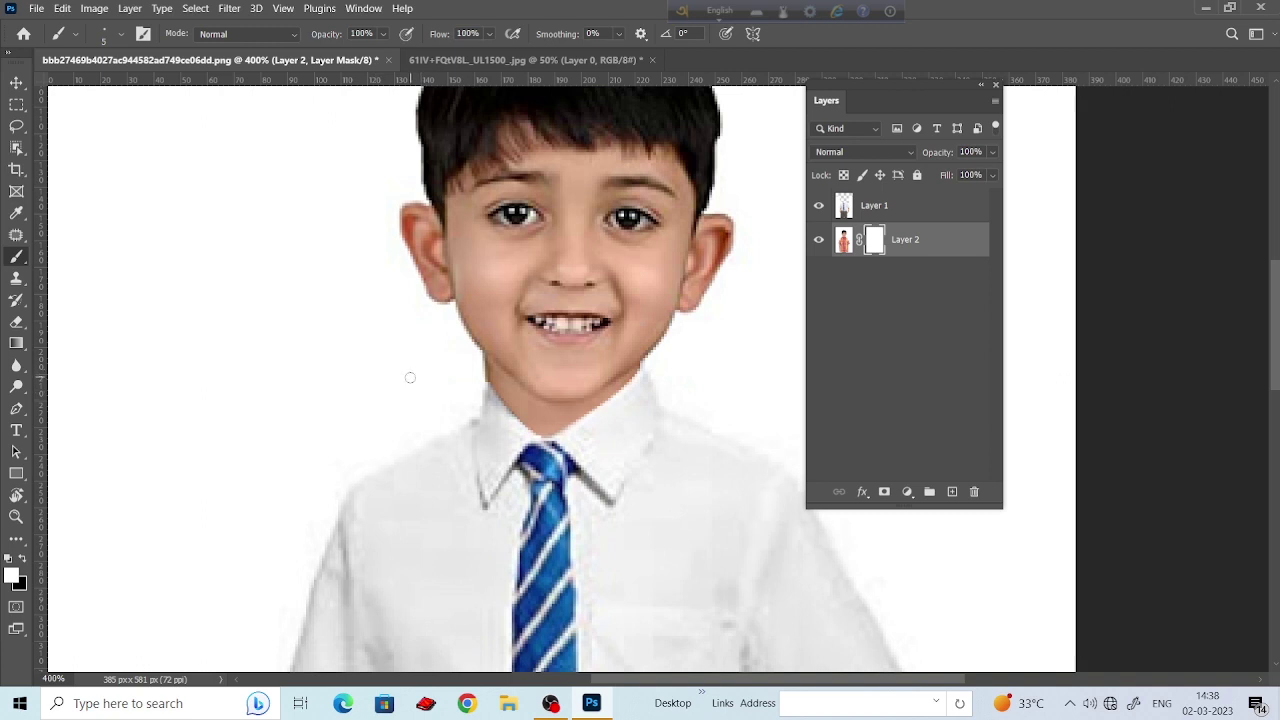
left_click(21, 559)
scroll(570, 260, "up", 4)
scroll(560, 280, "up", 1)
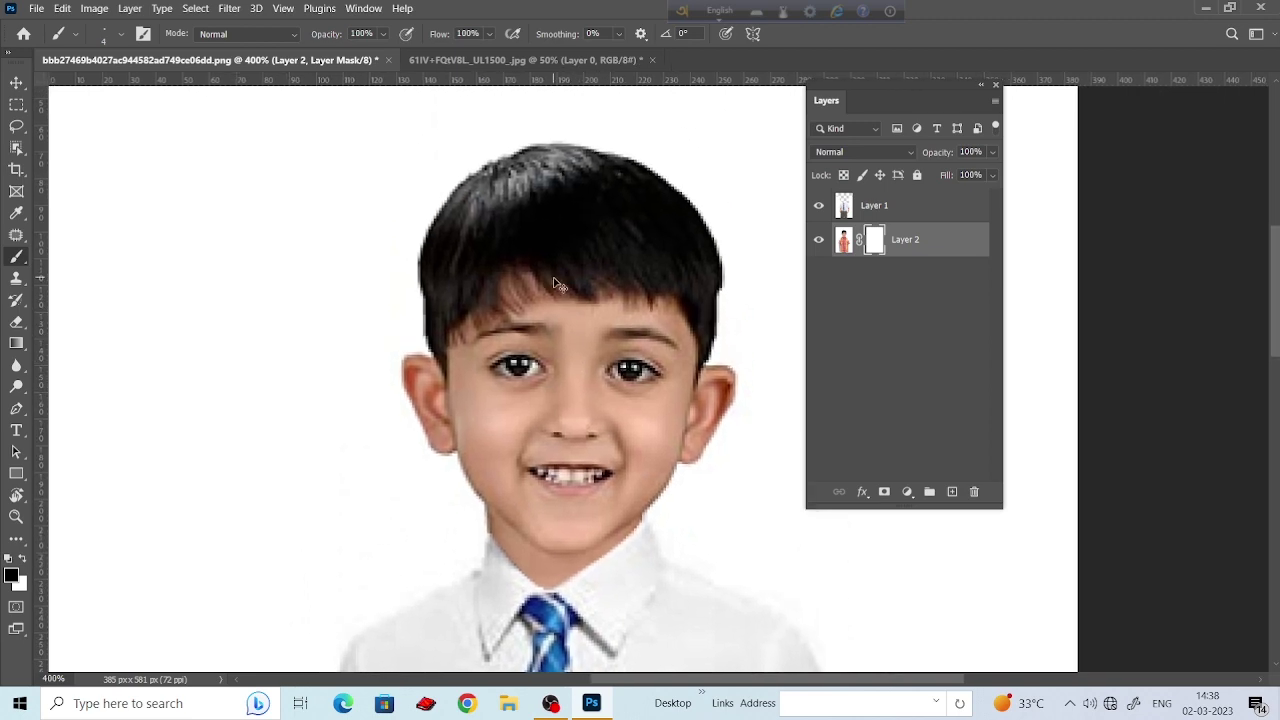
key("ctrl+minus")
key("ctrl+minus")
key("ctrl+minus")
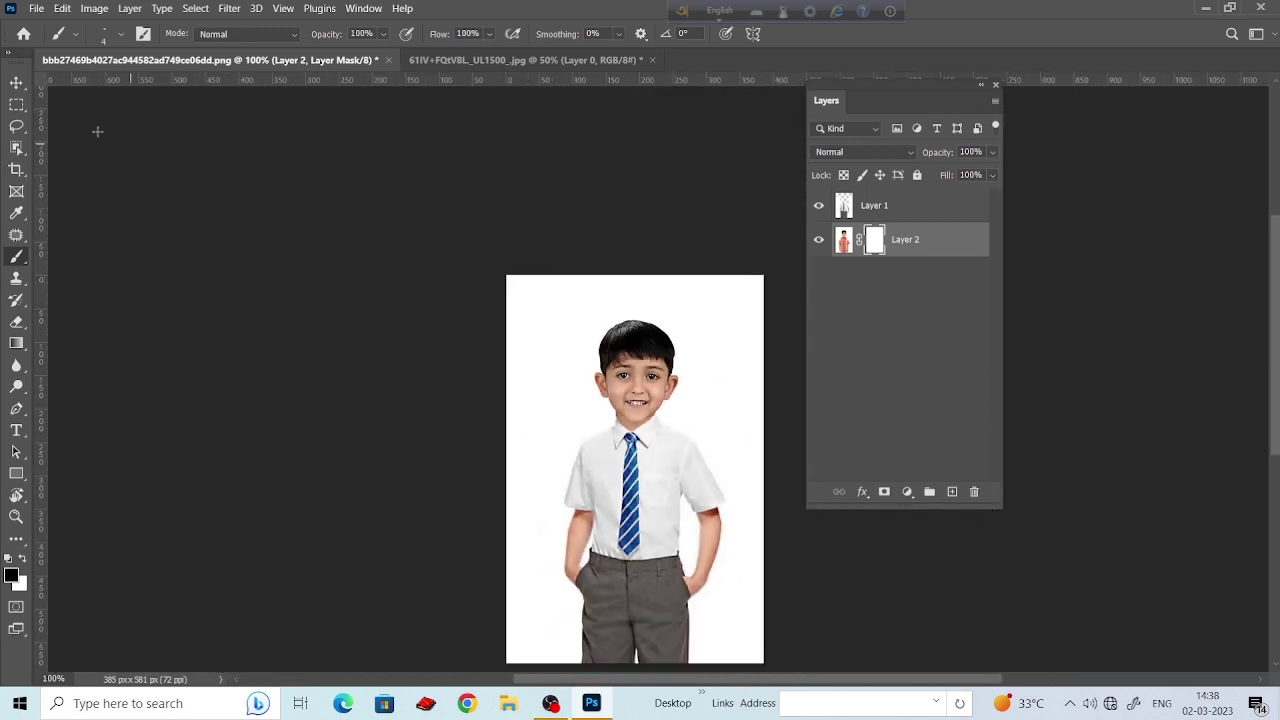
Inspect the blended head, switching between Layer 2's image and mask thumbnails.
key("v")
left_click(844, 240)
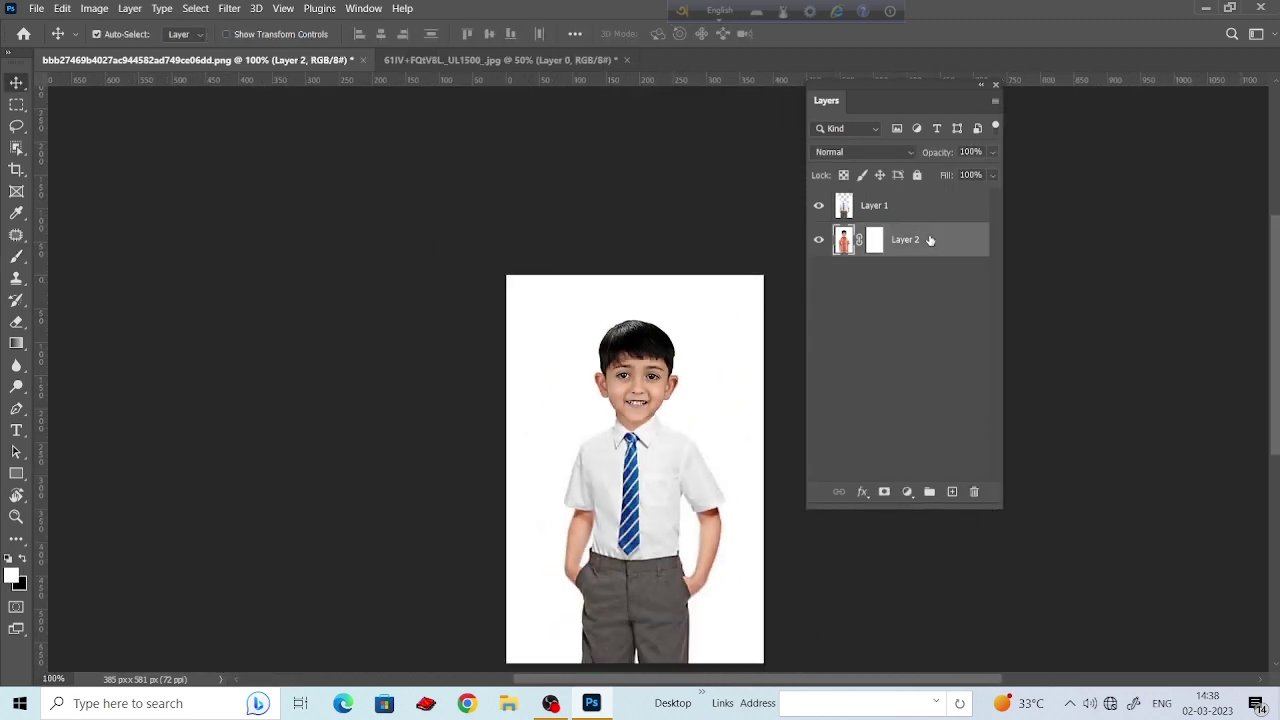
left_click(882, 240)
key("ctrl+plus")
key("ctrl+plus")
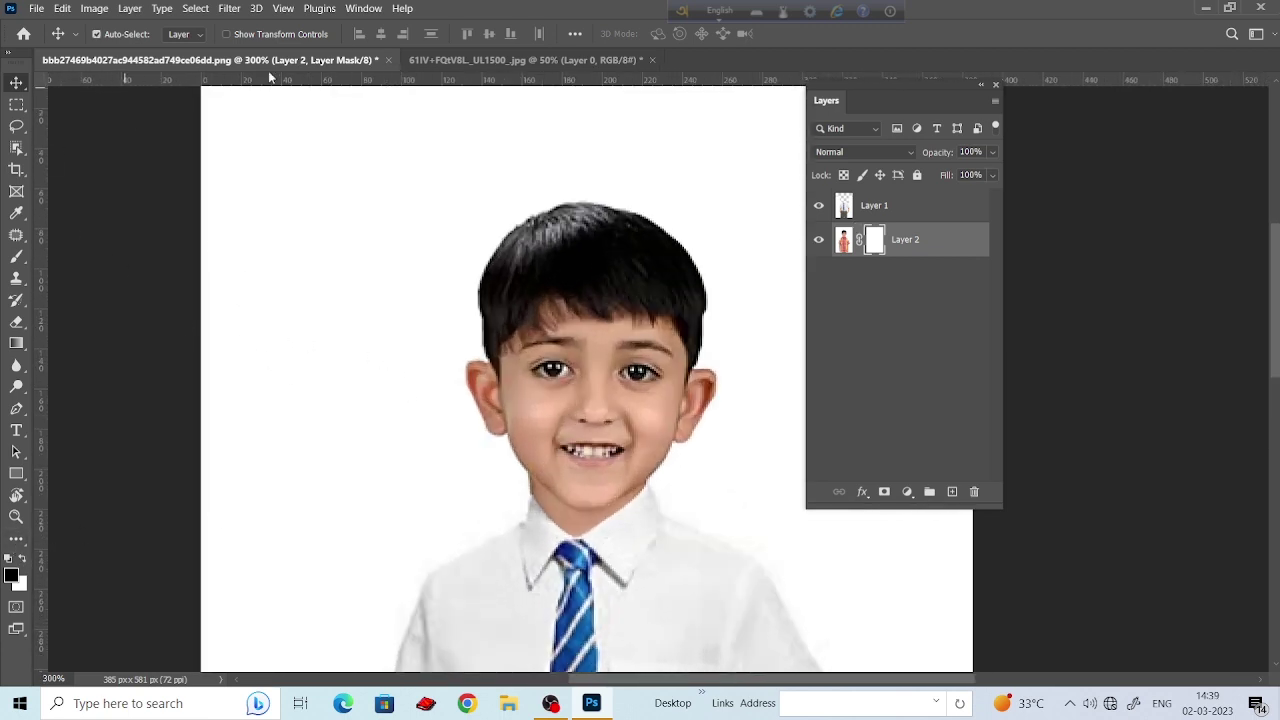
key("ctrl+minus")
scroll(600, 400, "down", 5)
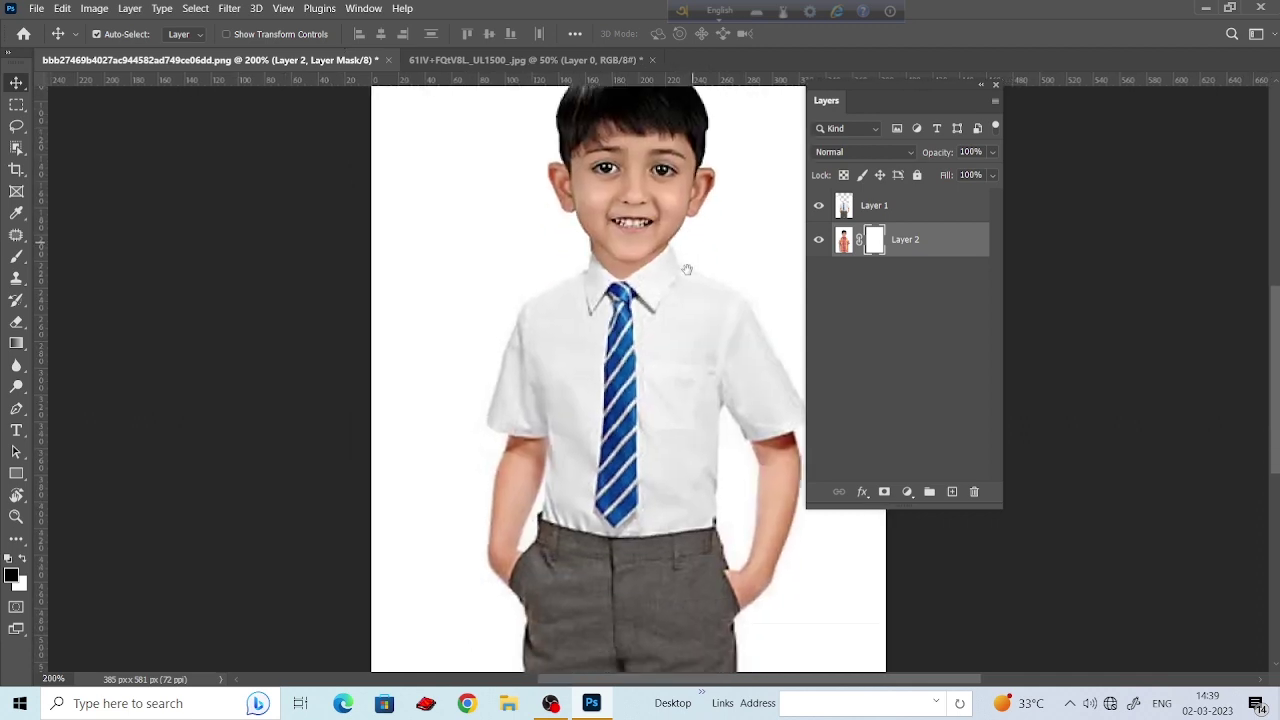
scroll(600, 400, "down", 2)
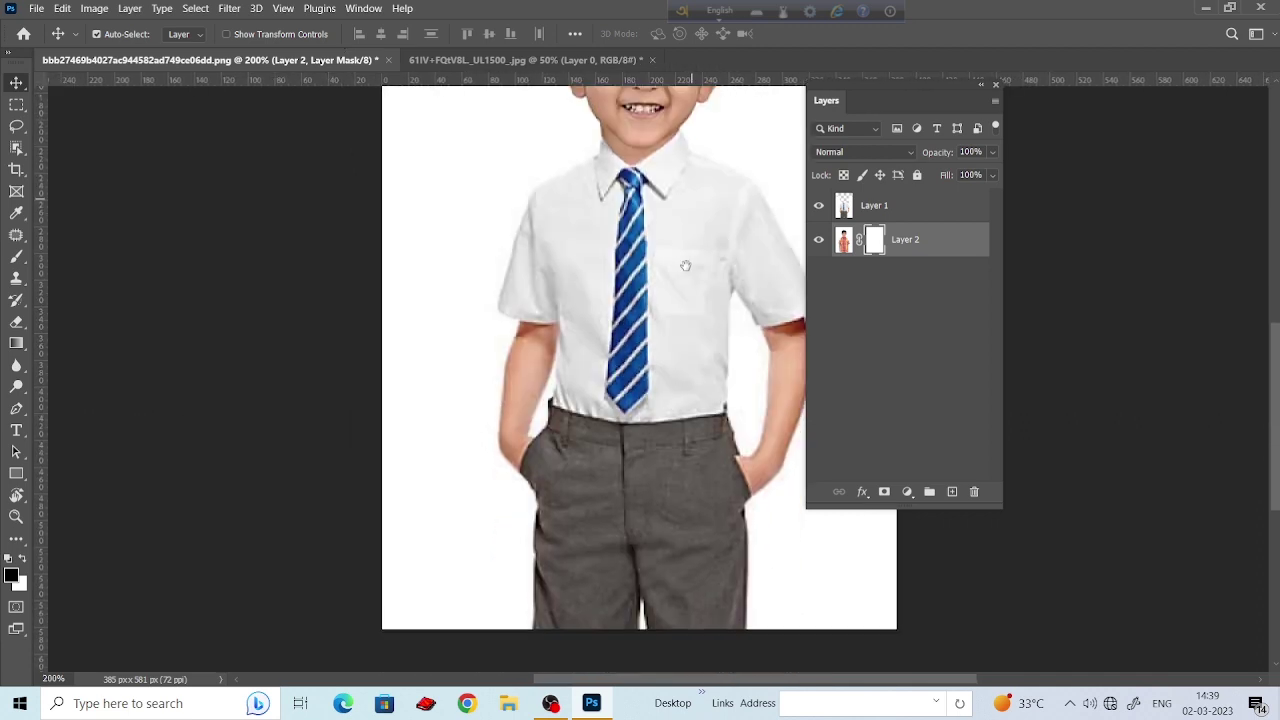
Select Layer 1 and Layer 2 together and merge them into one layer.
left_click(917, 206, "shift")
right_click(903, 208)
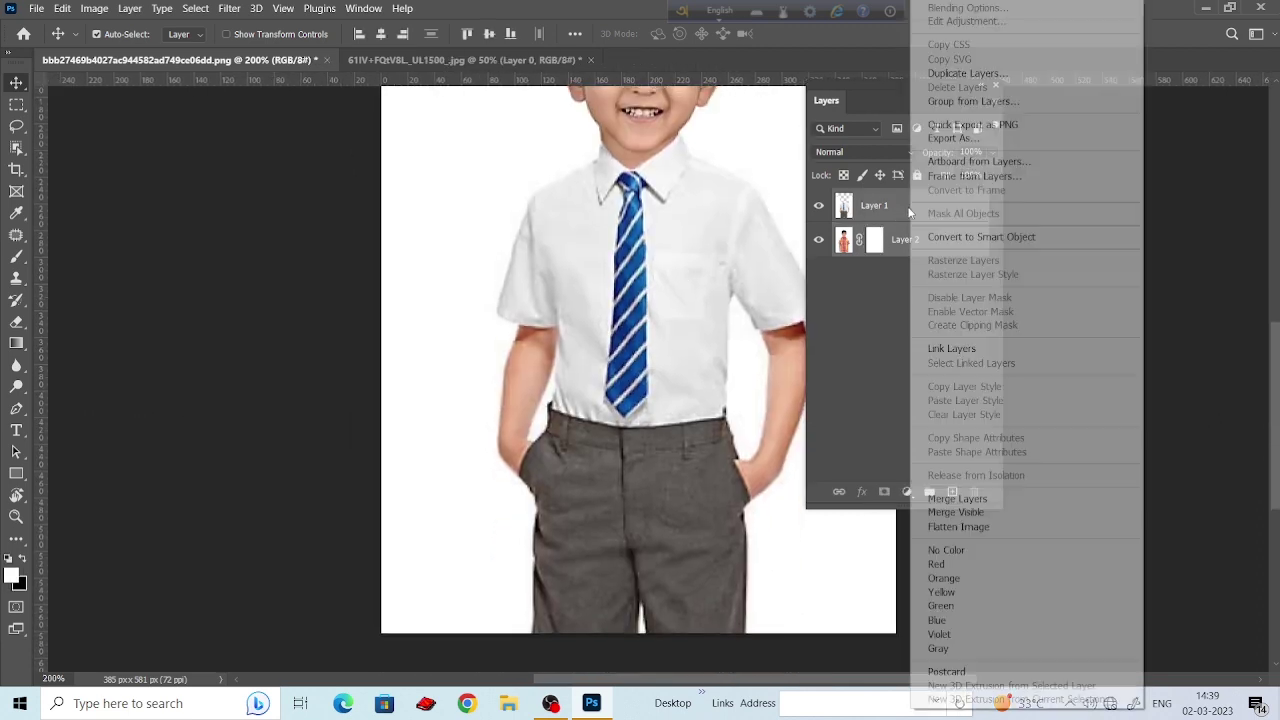
left_click(959, 499)
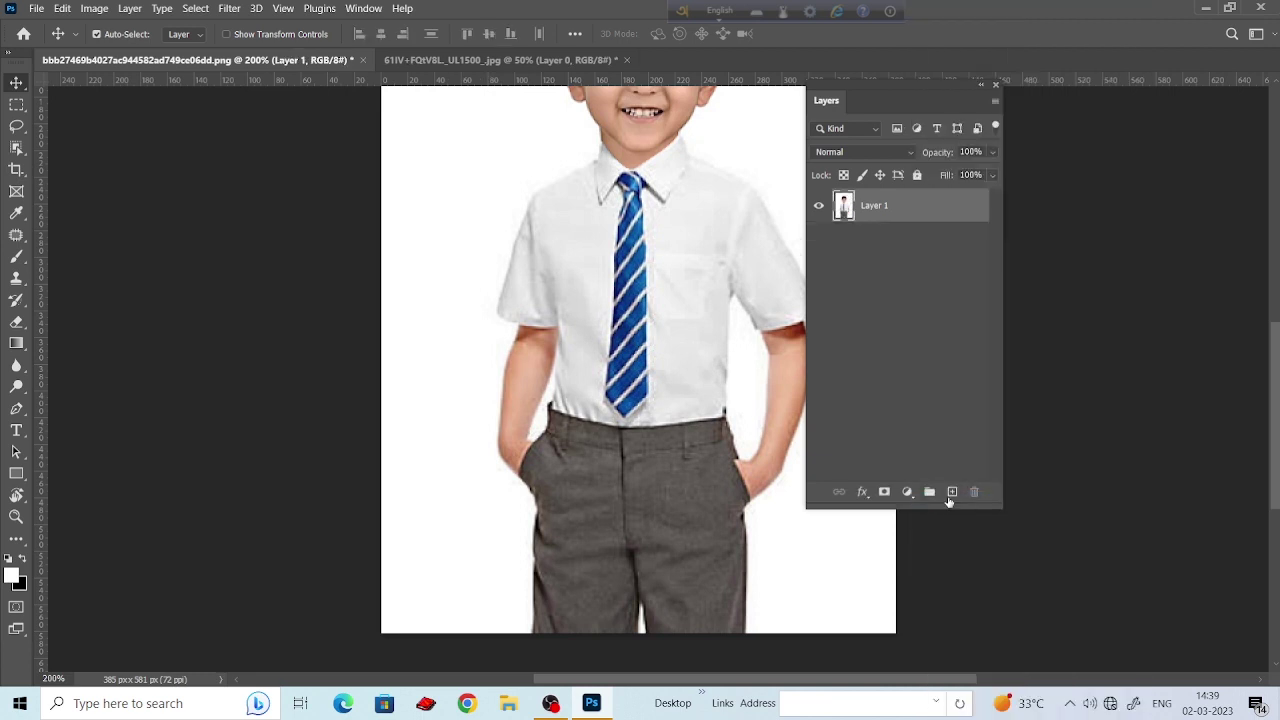
key("ctrl+minus")
left_click_drag(668, 331, 668, 357)
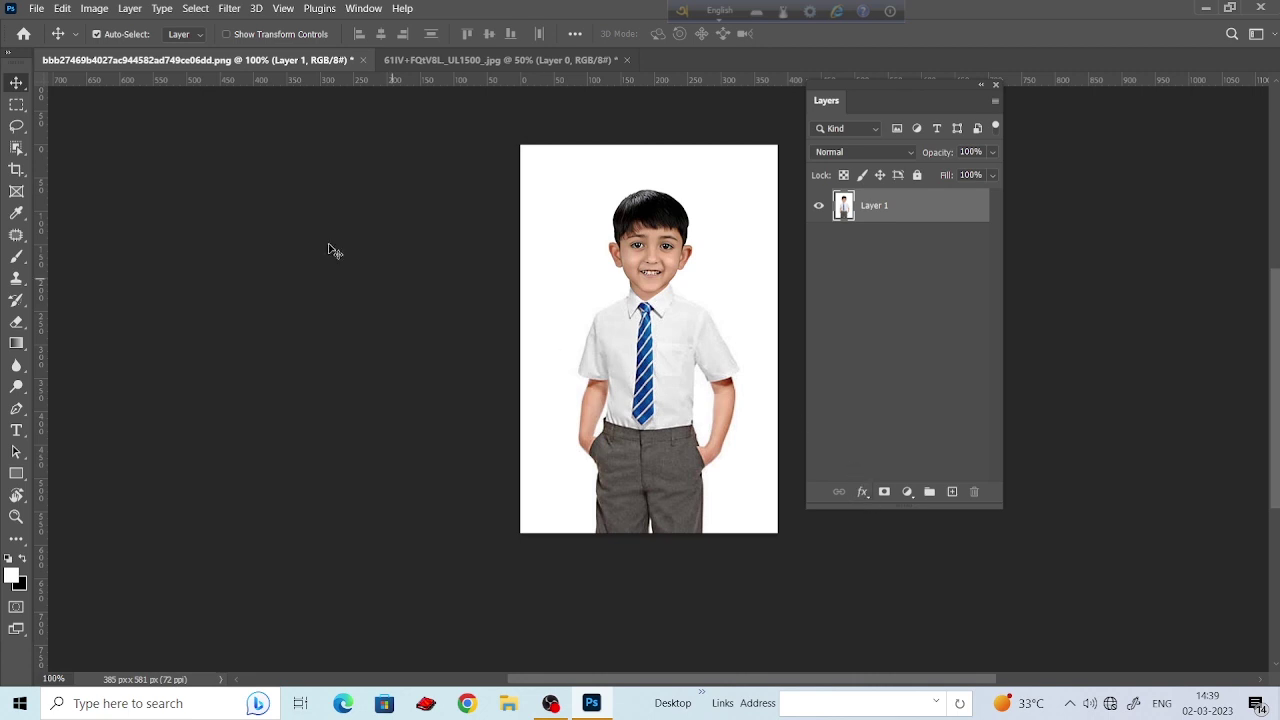
Try Brightness/Contrast with contrast raised to 13, then close it.
left_click(96, 9)
mouse_move(120, 48)
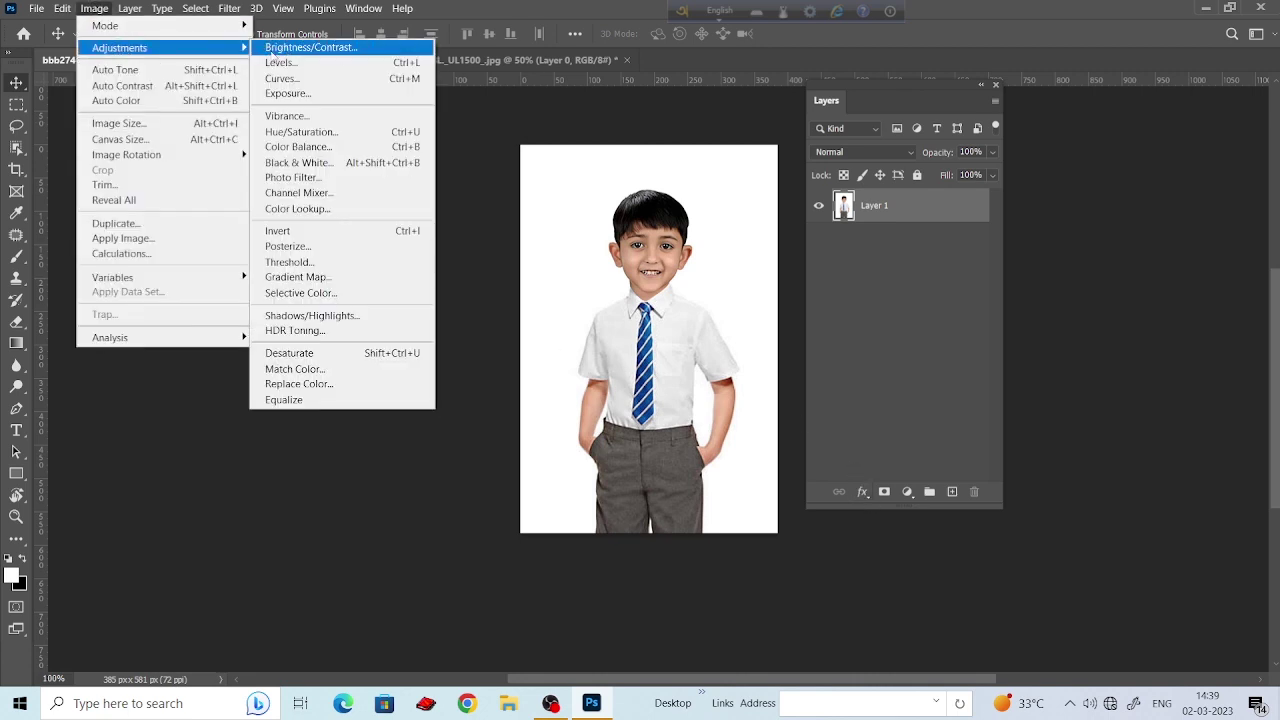
left_click(295, 48)
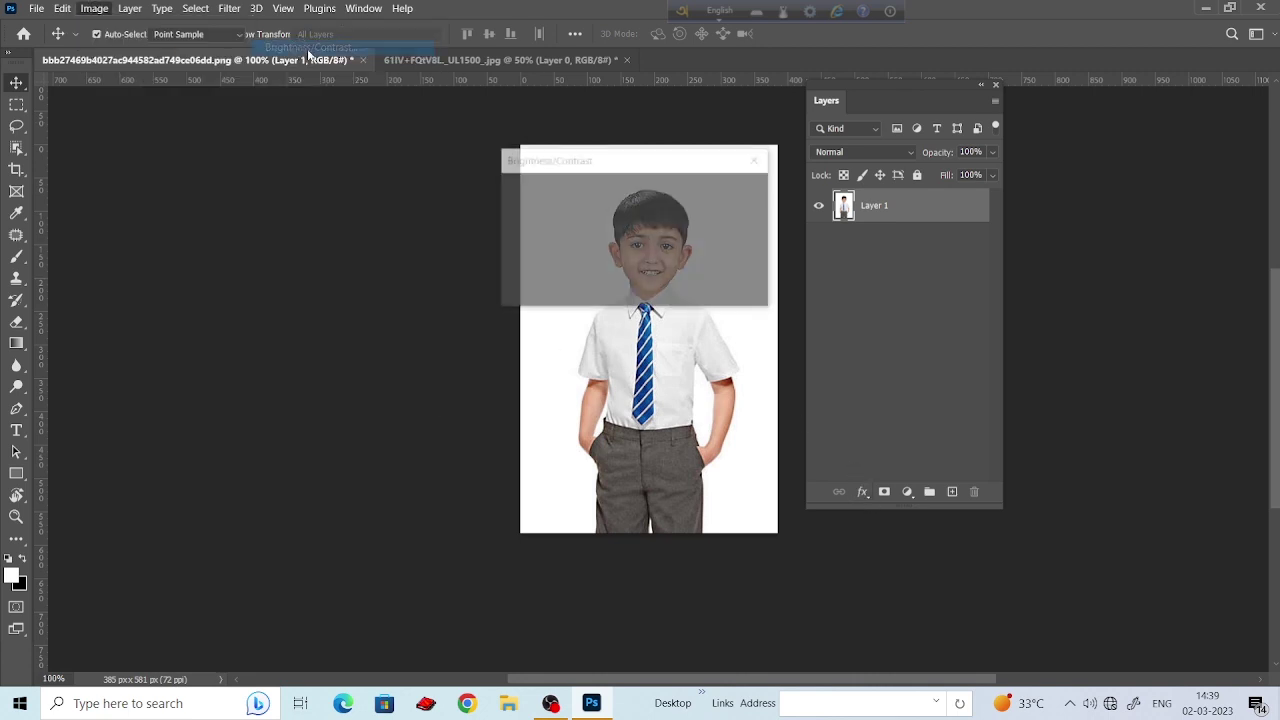
left_click_drag(624, 205, 433, 231)
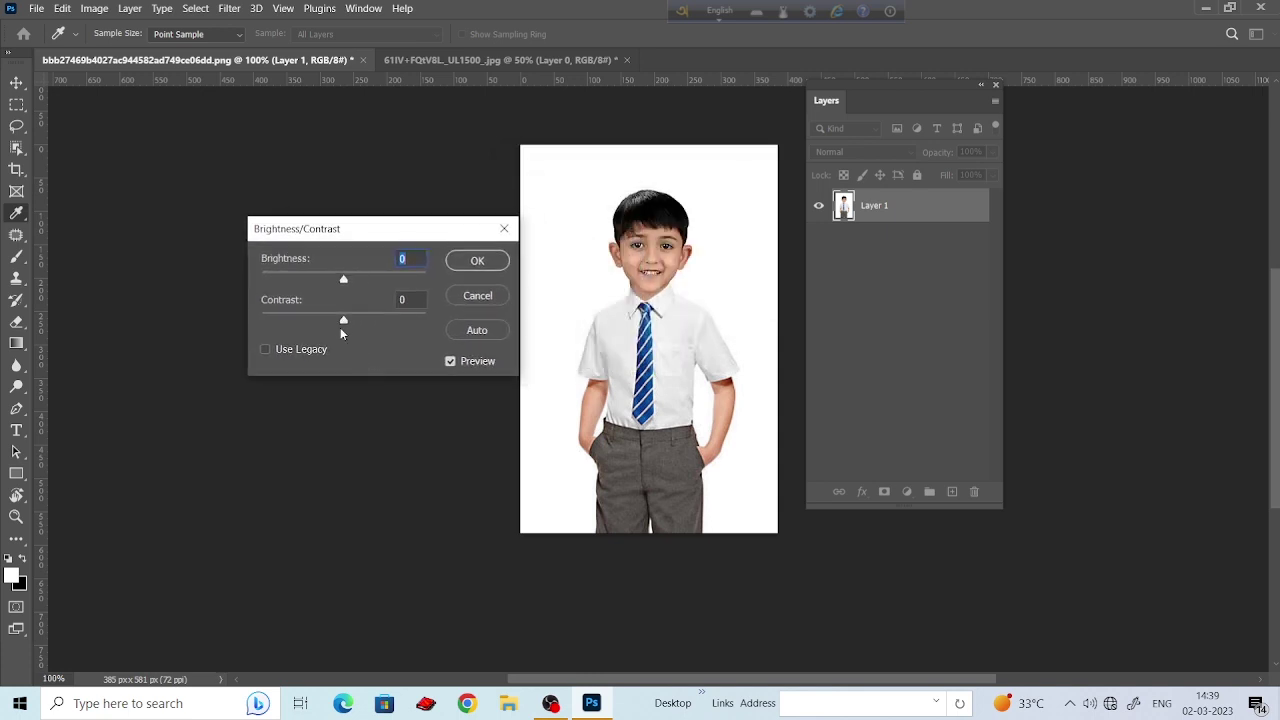
left_click_drag(343, 321, 356, 321)
left_click(470, 268)
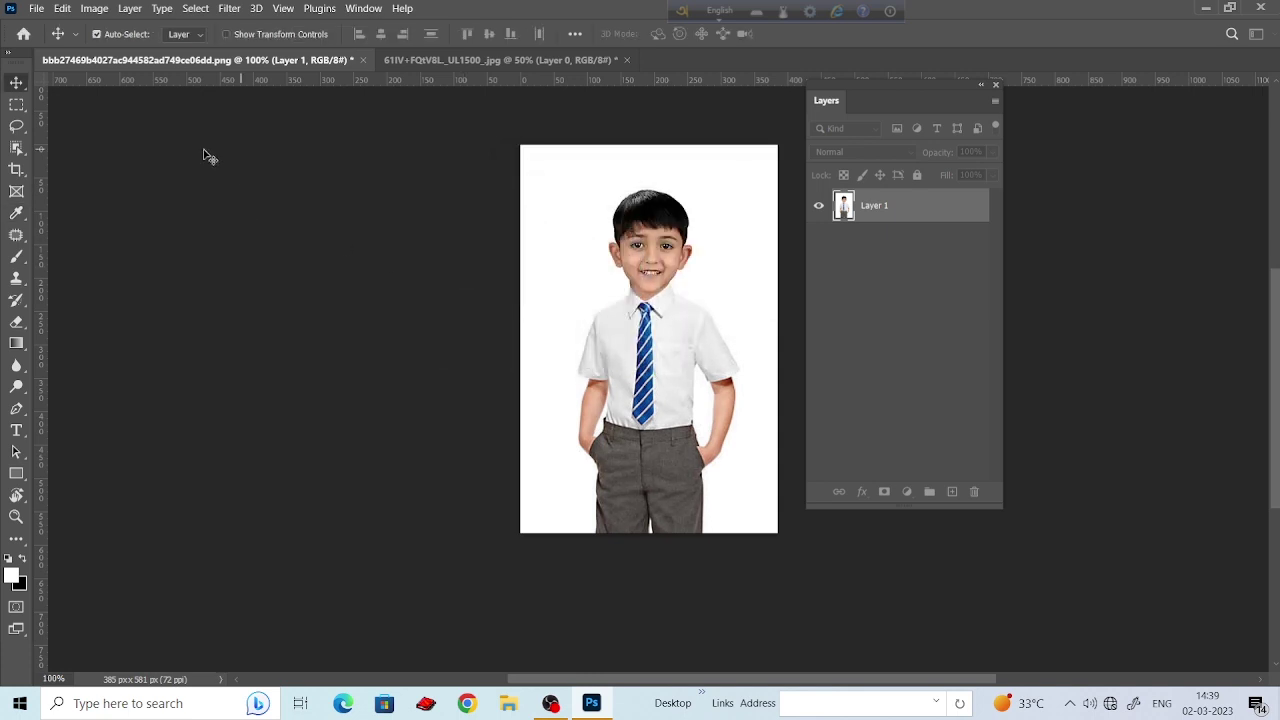
Apply Curves with a midtone point on the RGB curve lowered slightly to darken.
left_click(92, 9)
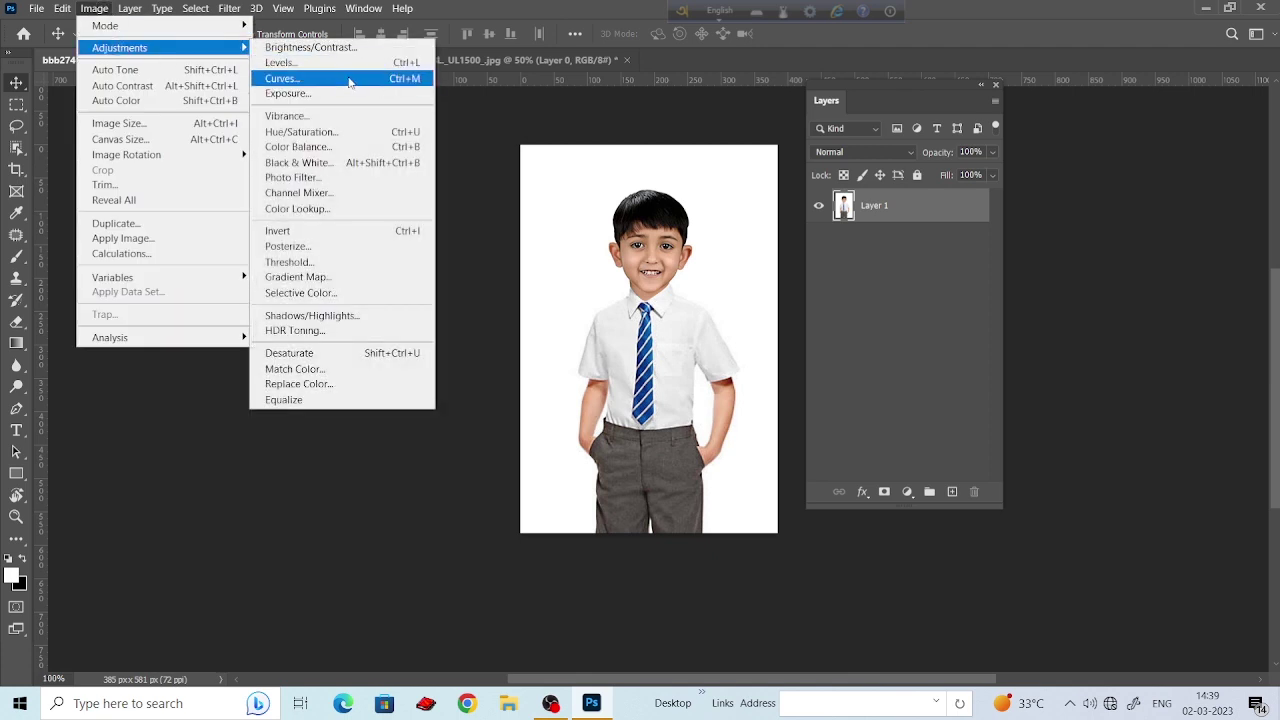
left_click(349, 79)
mouse_move(601, 86)
left_mouse_down()
mouse_move(579, 263)
mouse_move(775, 316)
mouse_move(751, 354)
mouse_move(686, 389)
mouse_move(457, 409)
mouse_move(370, 445)
mouse_move(408, 452)
left_mouse_up()
left_click(722, 496)
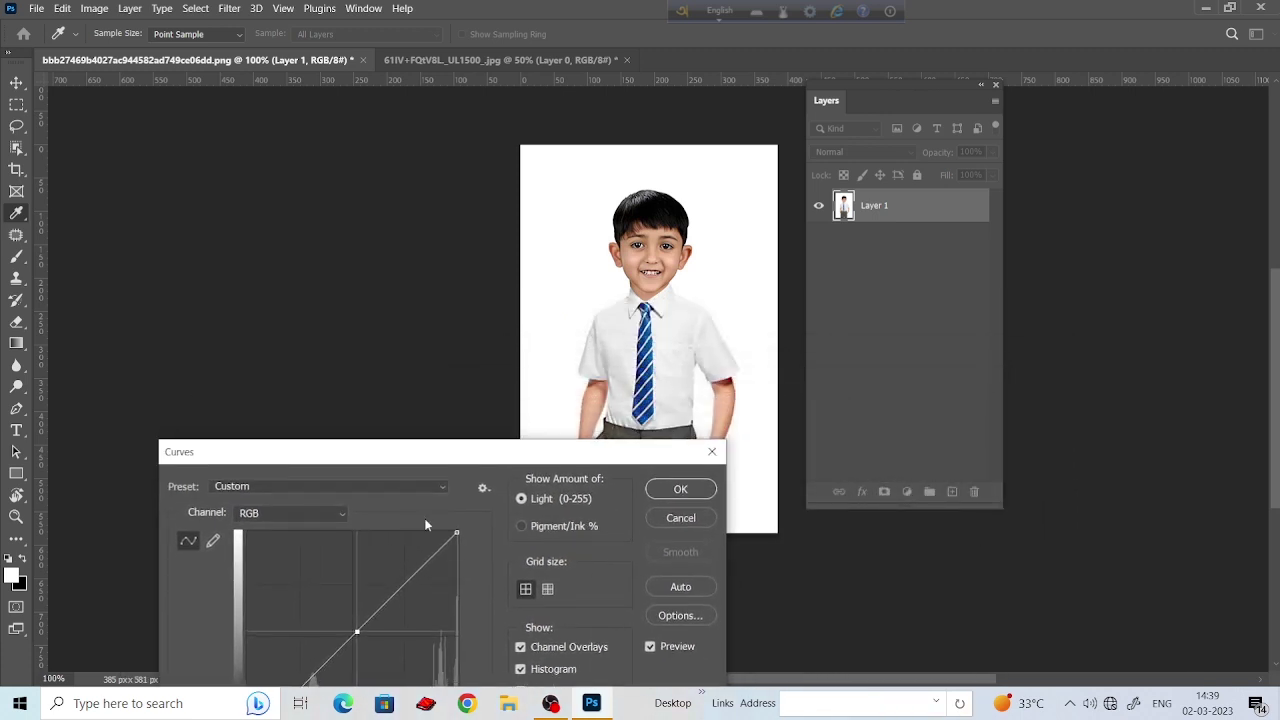
left_click(356, 631)
left_click(356, 632)
left_click_drag(356, 632, 357, 637)
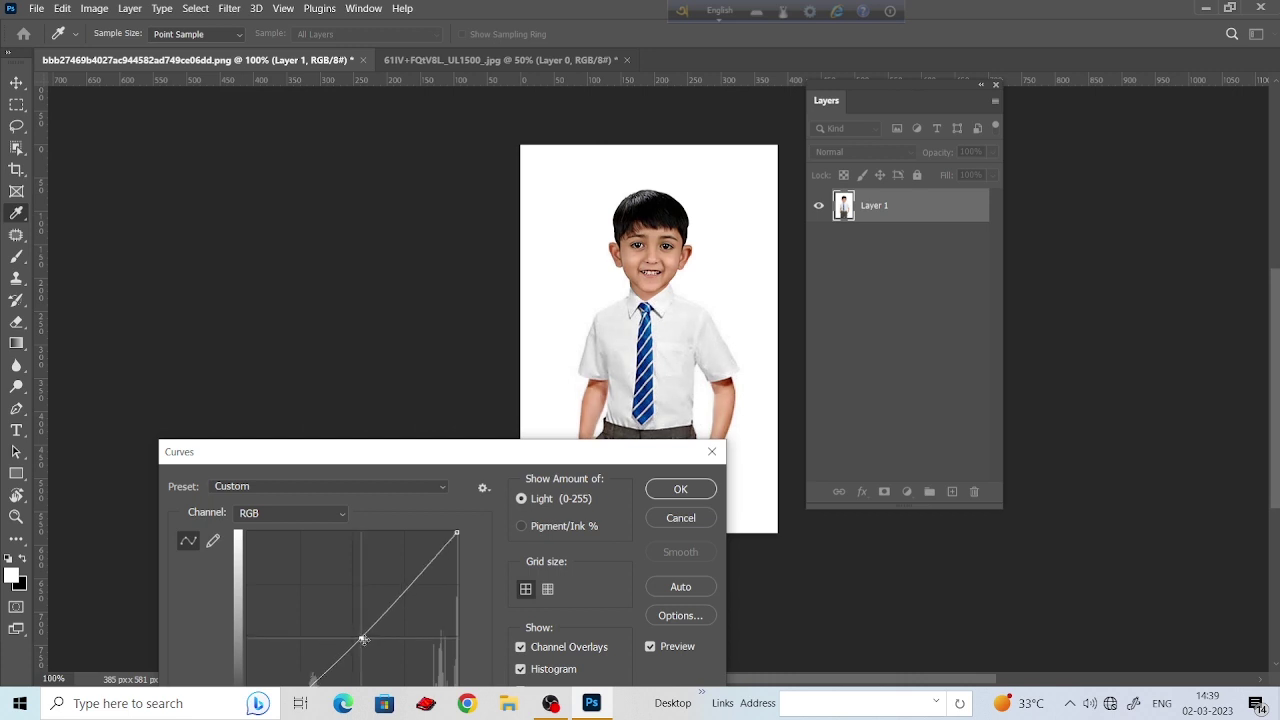
left_click_drag(520, 462, 400, 520)
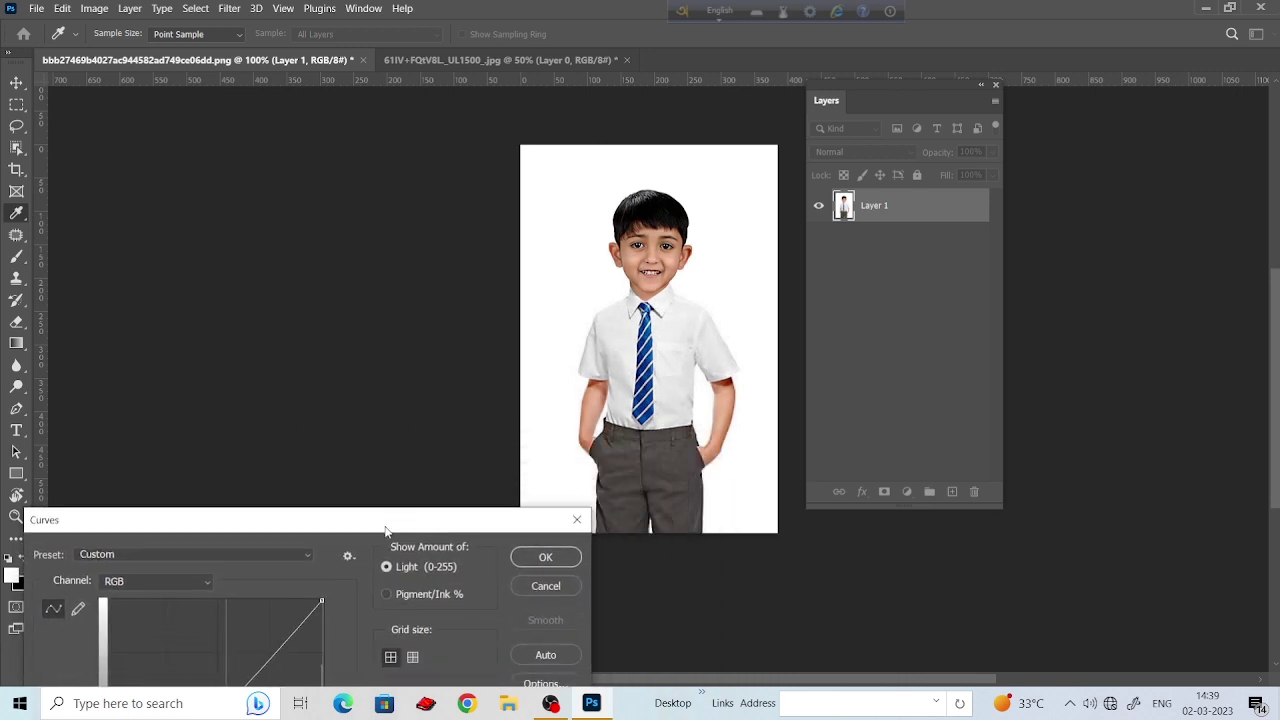
left_click(553, 543)
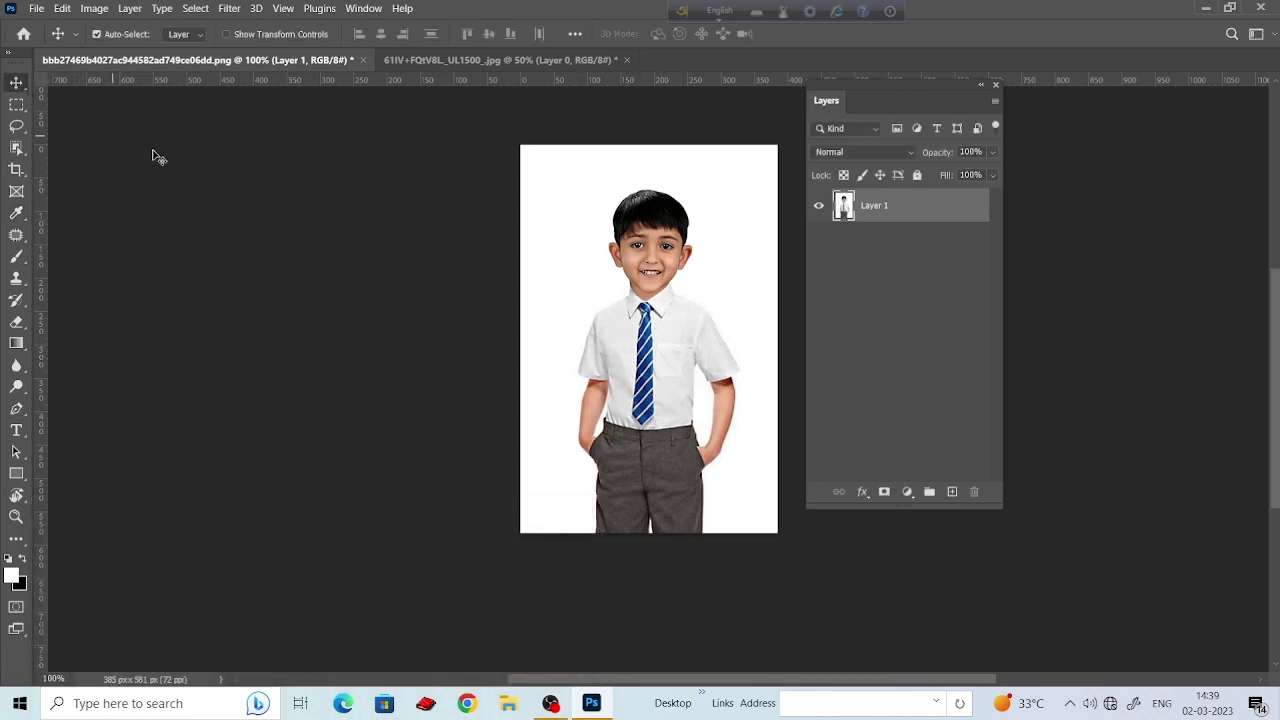
left_click_drag(633, 368, 641, 327)
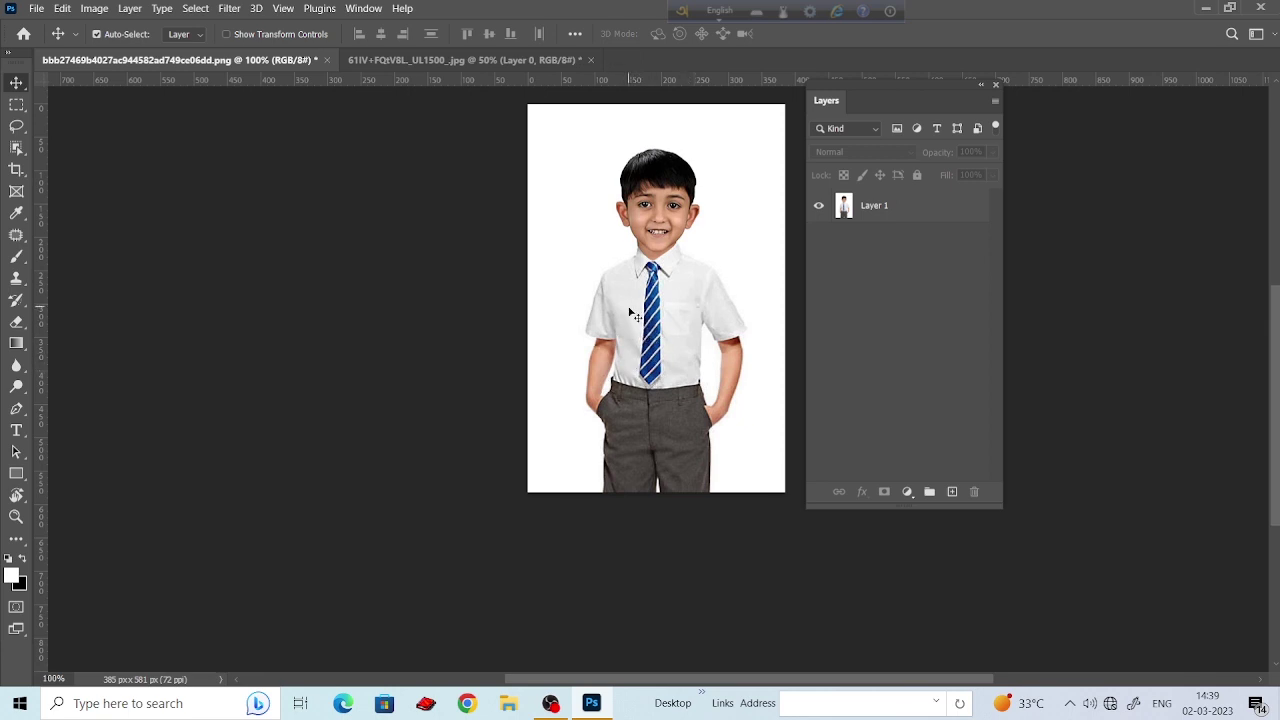
scroll(636, 314, "up", 2)
scroll(636, 316, "up", 2)
left_click_drag(665, 388, 652, 405)
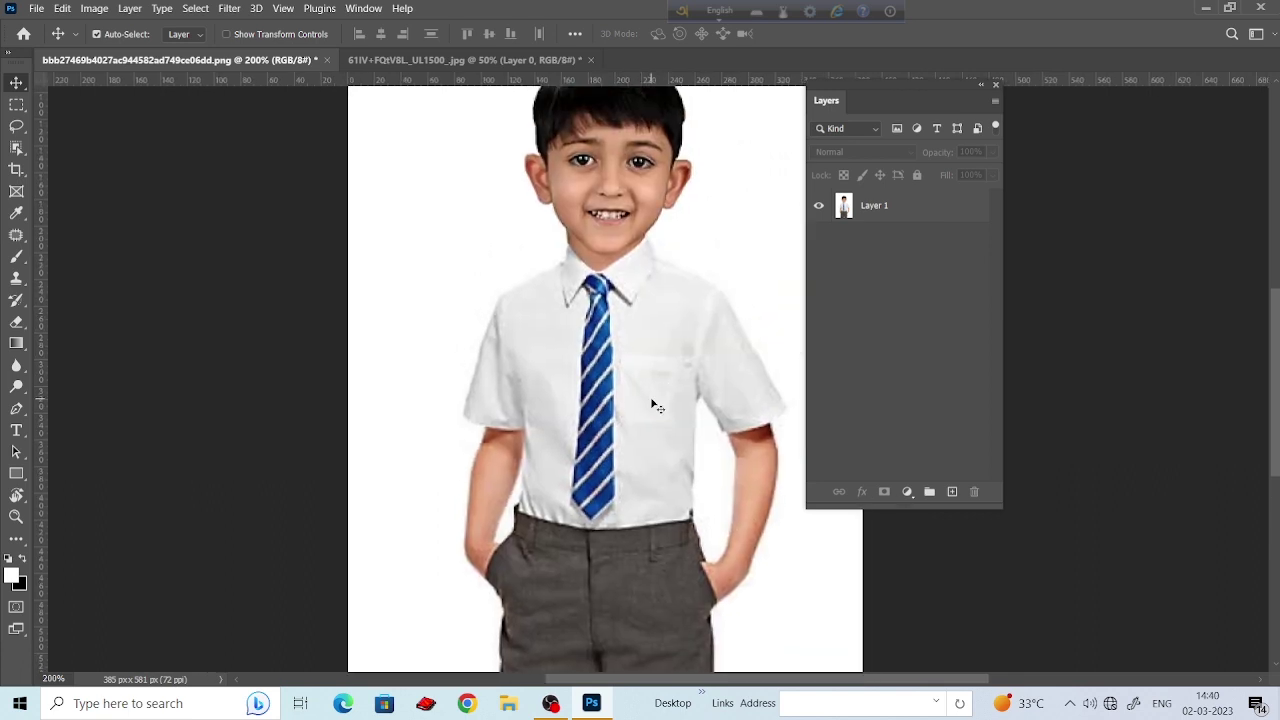
left_click_drag(685, 300, 674, 334)
key("ctrl+minus")
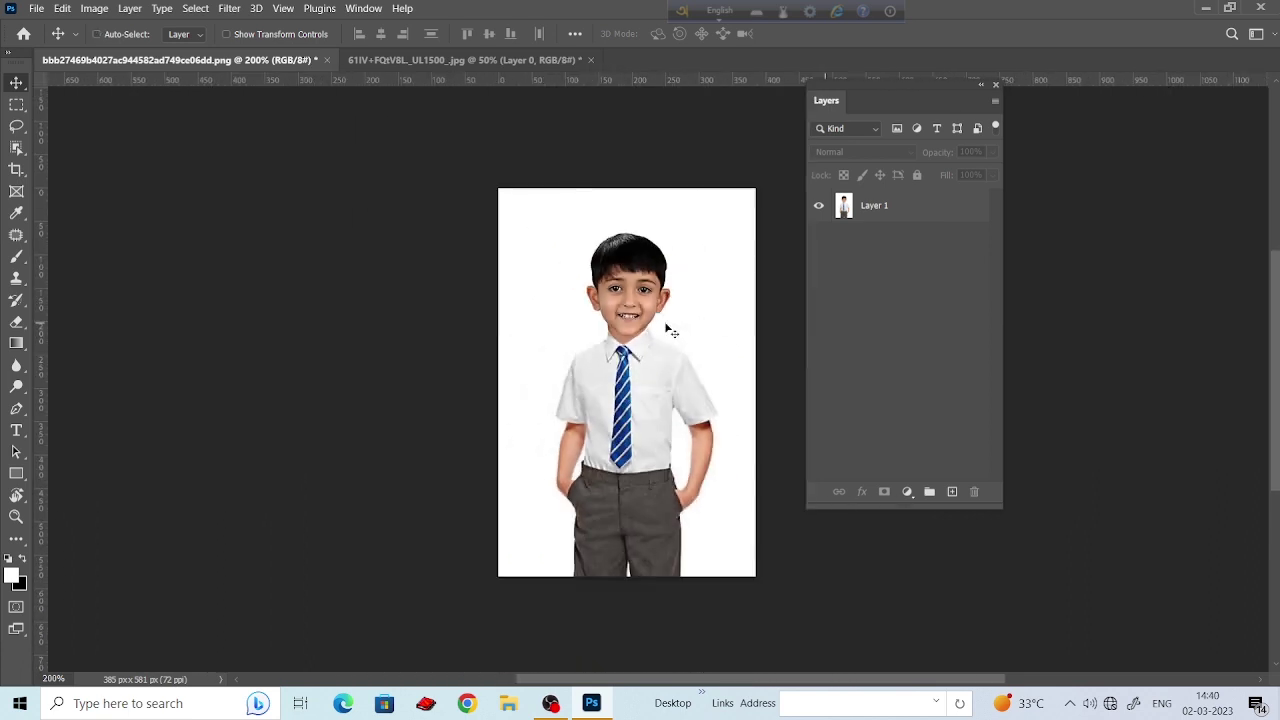